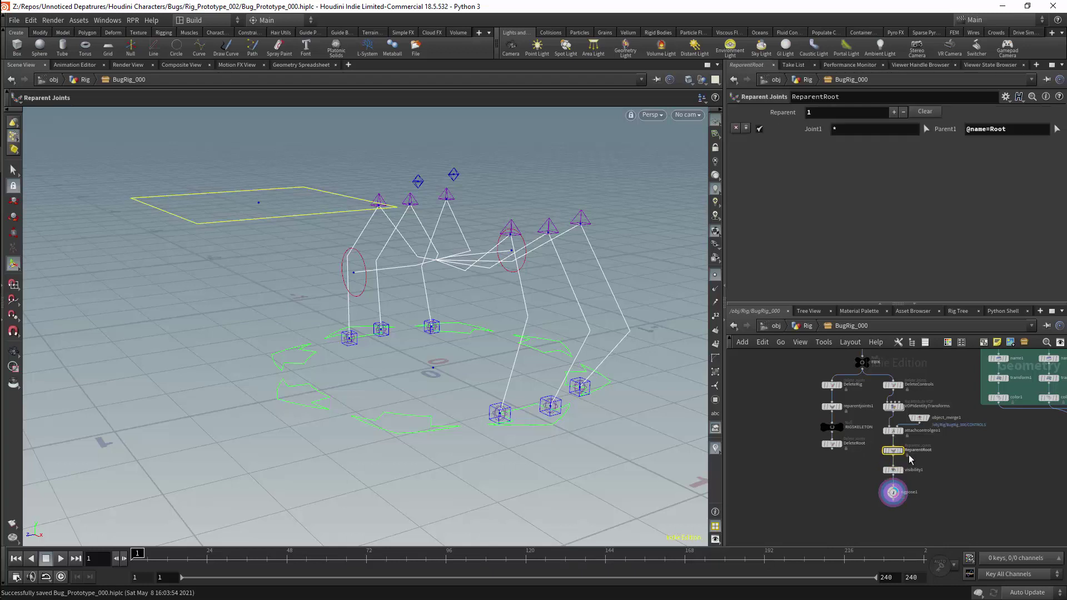
Pose the COG control in rigpose1, moving it lower and rotating it to about 13 degrees in X and 18.6 in Z.
middle_click_drag(841, 461, 856, 454)
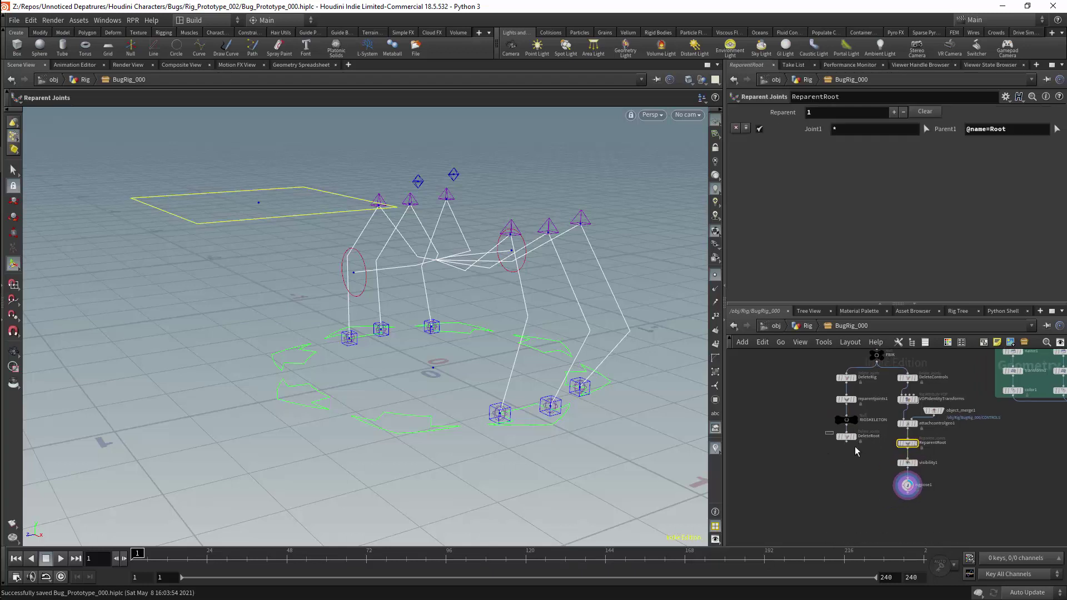
left_click(847, 437)
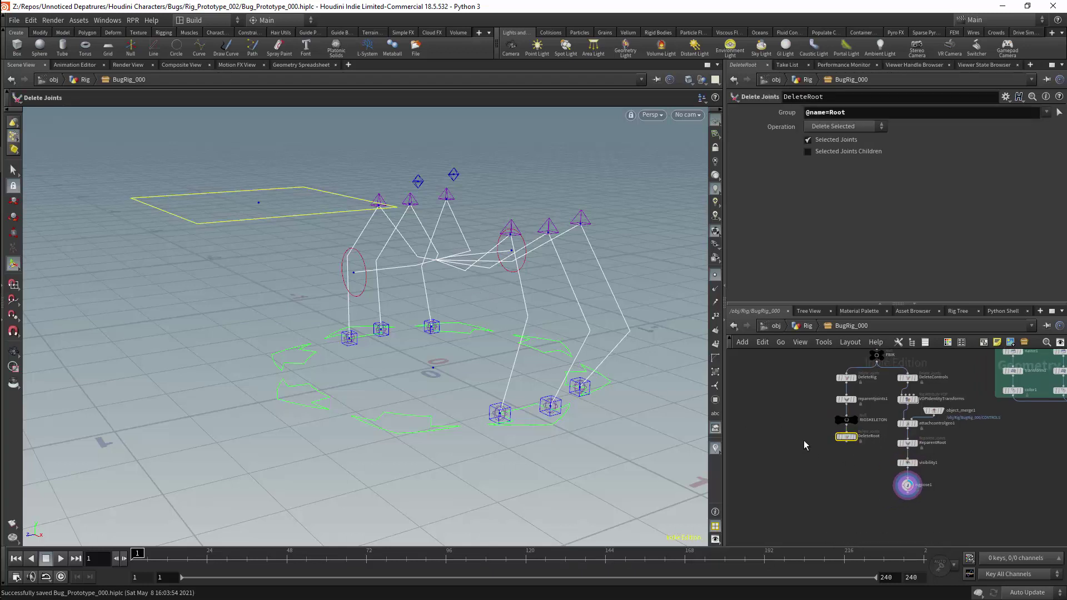
left_click_drag(283, 193, 300, 233, "alt")
left_click_drag(966, 473, 843, 513)
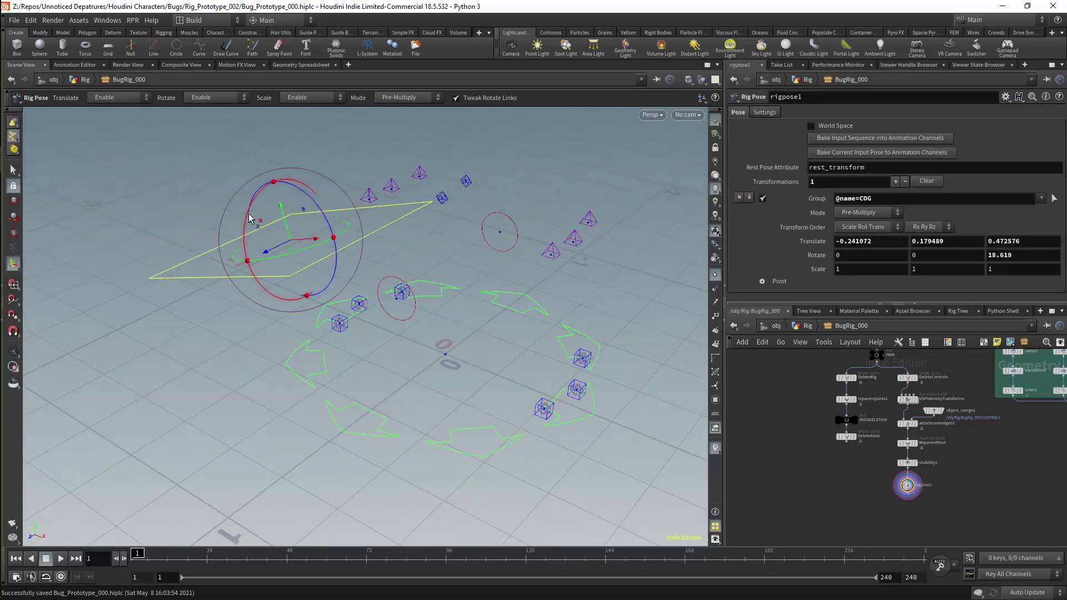
left_click_drag(248, 217, 288, 275)
Add a Rig Attribute VOP node below the DeleteRoot and rigpose1 nodes.
middle_click_drag(878, 490, 850, 437)
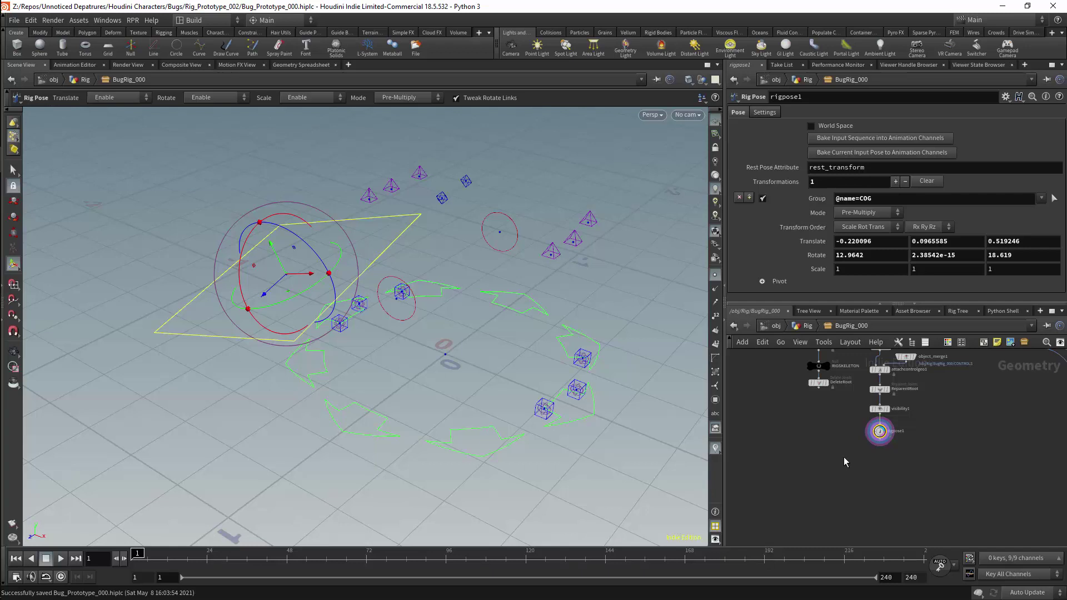
middle_click_drag(843, 457, 854, 464)
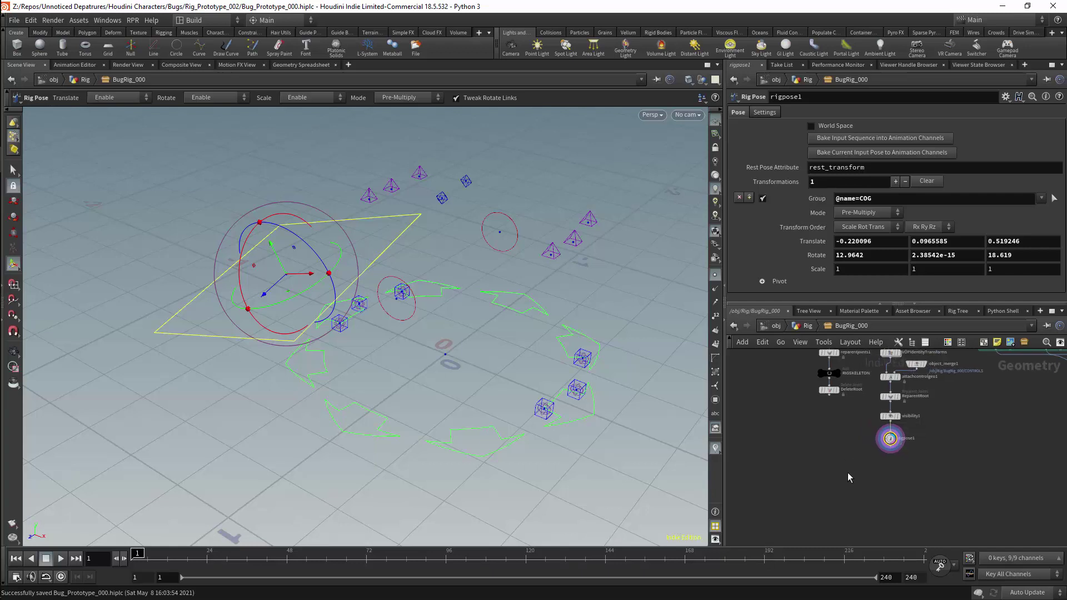
key("Tab")
type("vop")
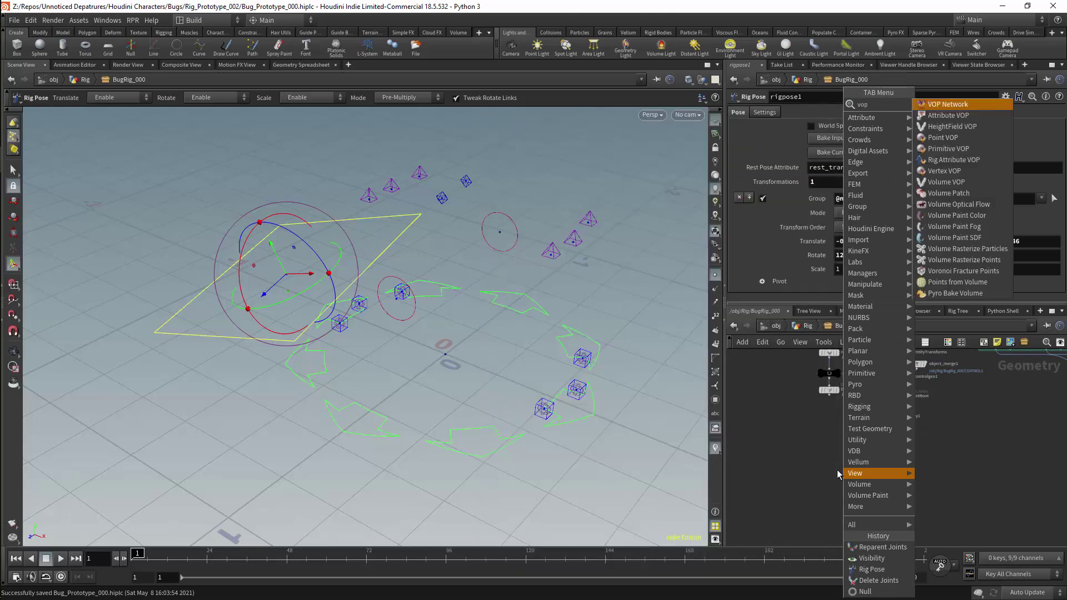
left_click(953, 160)
left_click(858, 479)
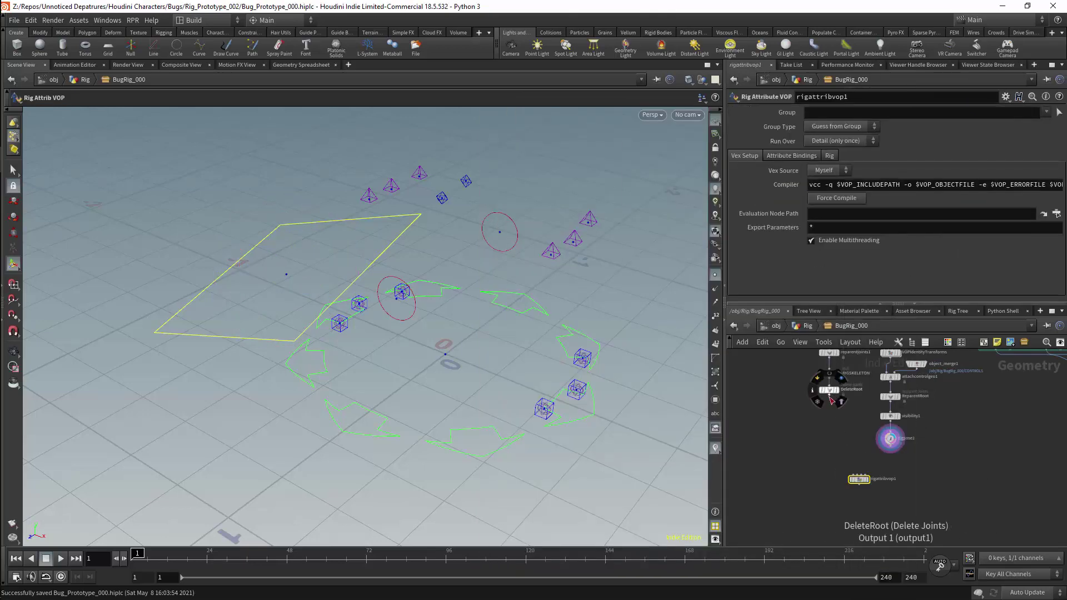
Wire DeleteRoot into the first input and rigpose1 into the second input of rigattribvop1, and display that node.
left_click(830, 395)
left_click(854, 475)
left_click(889, 451)
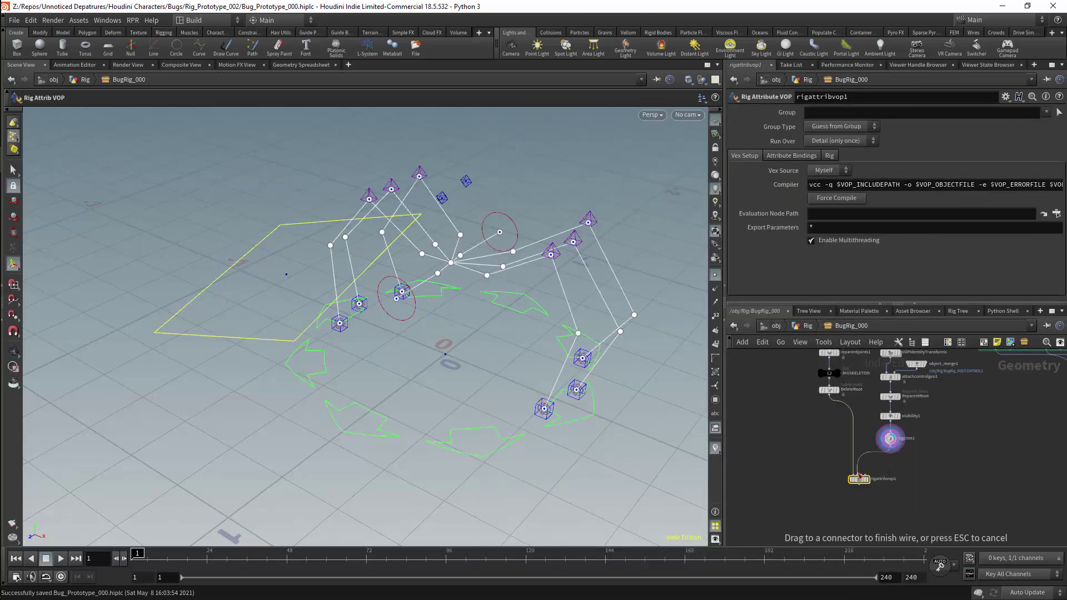
left_click(859, 481)
left_click(868, 479)
left_click_drag(859, 479, 836, 485)
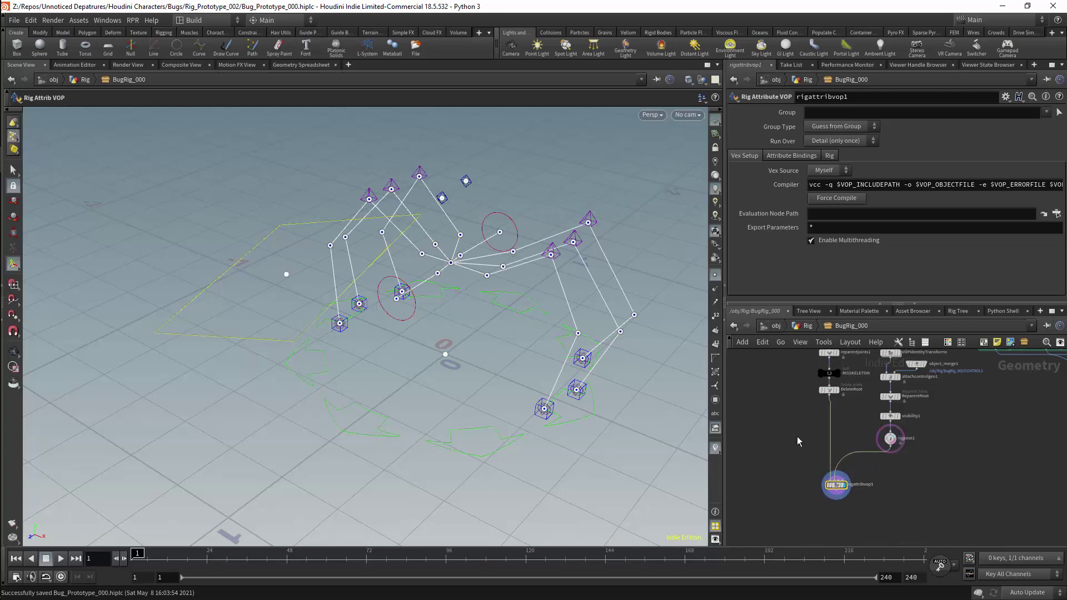
Enter the rigattribvop1 network and add a Set Point Transform node.
double_click(835, 484)
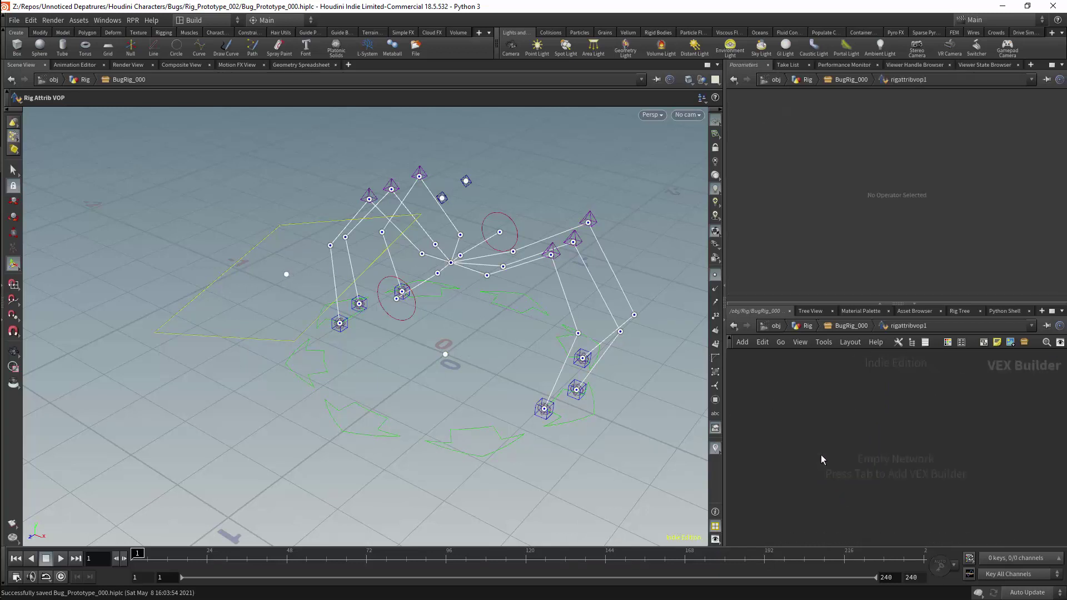
key("Tab")
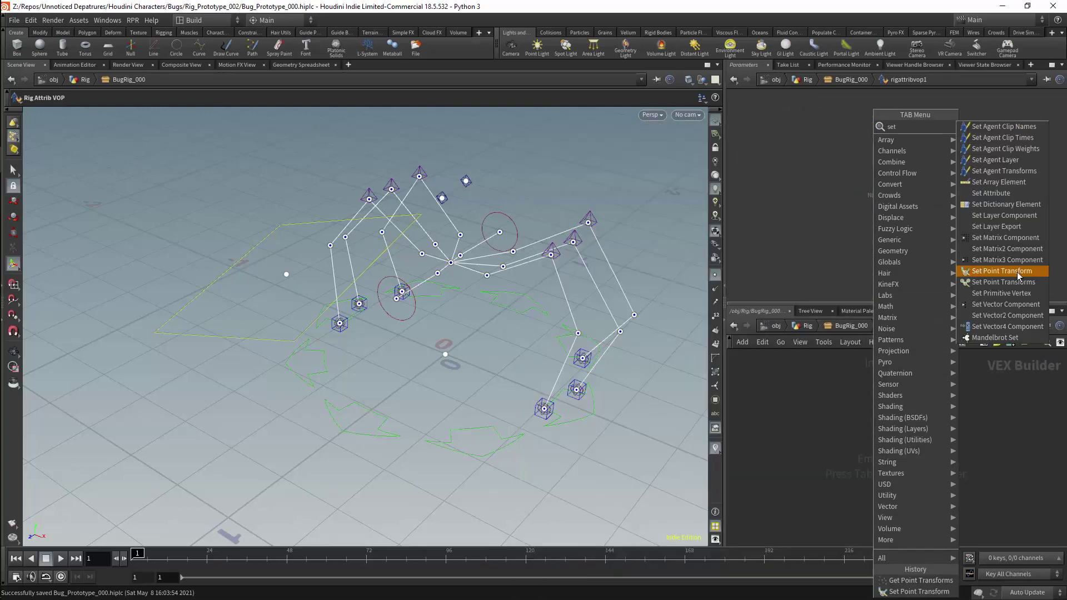
left_click(1017, 271)
left_click(958, 444)
Add a Get Point Transform node in front of the Set Point Transform node.
key("Tab")
type("ge")
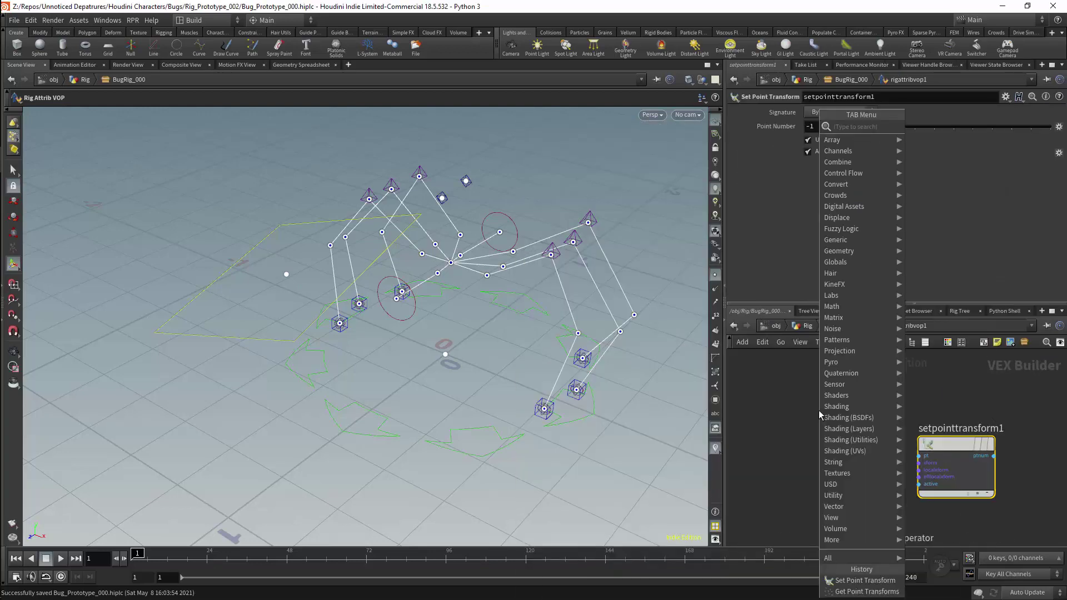
type("t")
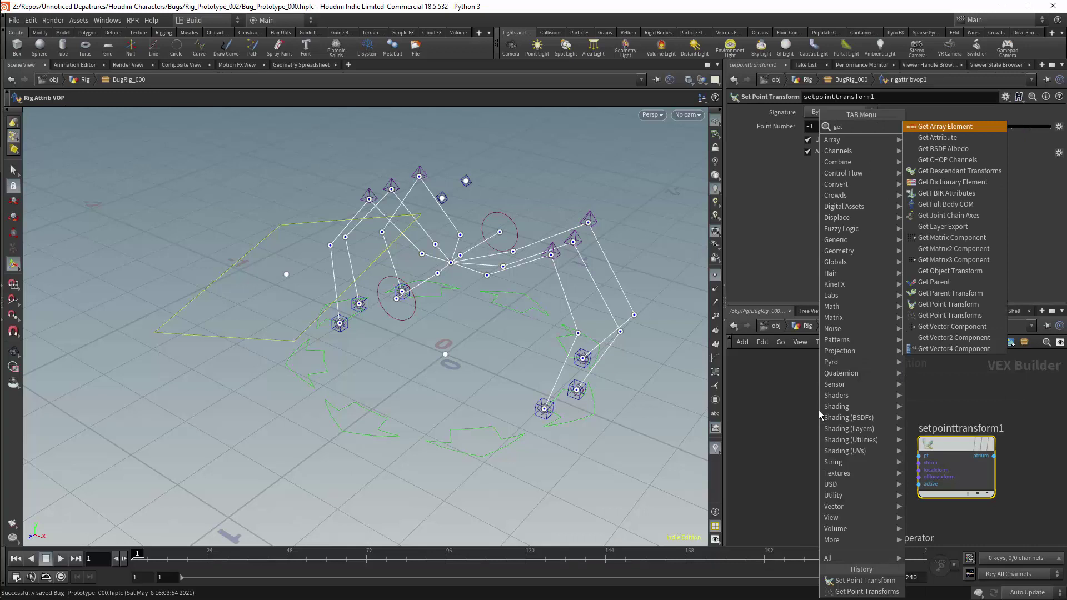
left_click(955, 306)
left_click(789, 422)
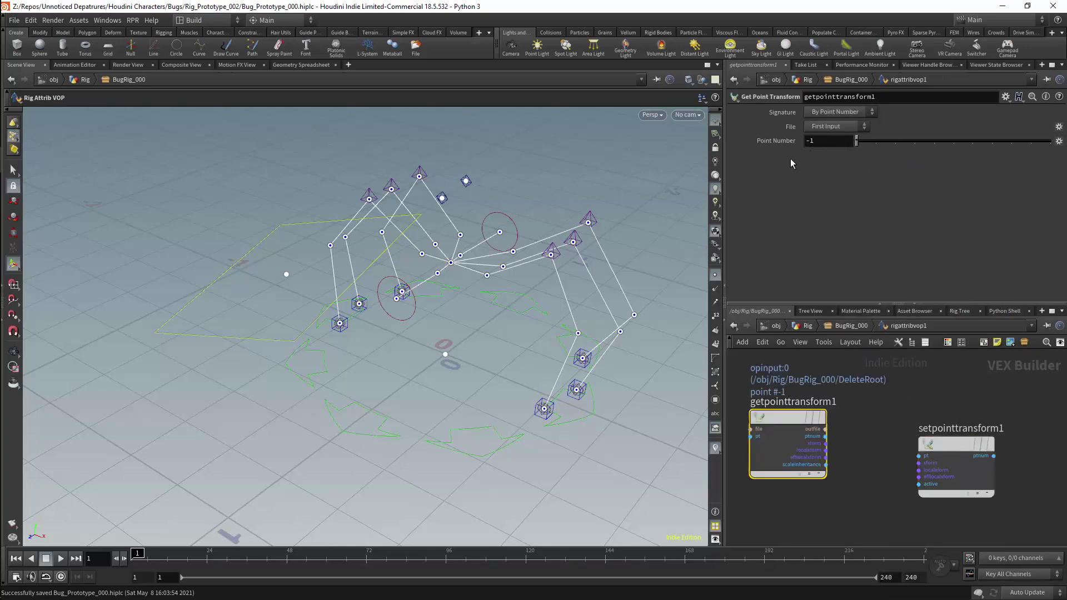
Keep the Get Point Transform node reading from First Input and set its signature to By Name.
left_click(864, 126)
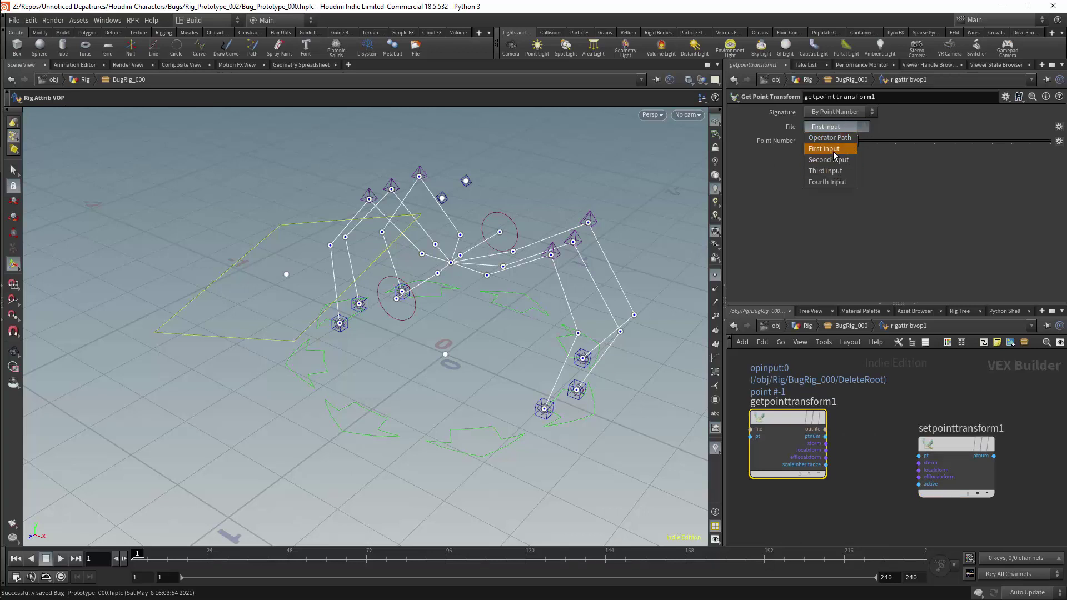
left_click(825, 148)
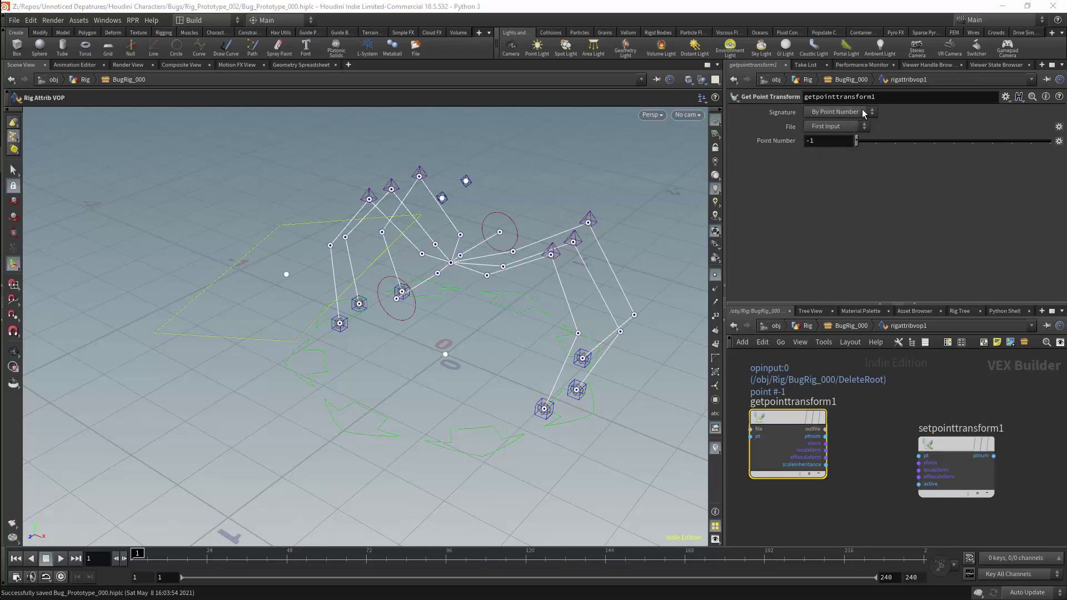
left_click(864, 113)
left_click(831, 136)
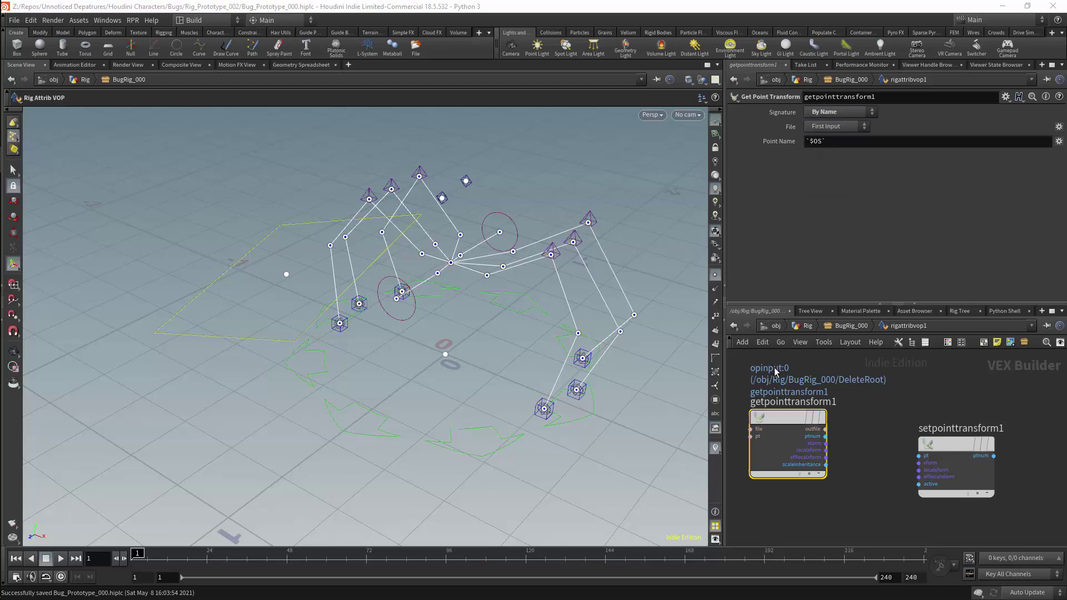
Turn on the name visualizer to label the rig points and move the timeline to frame 50.
left_click(715, 447)
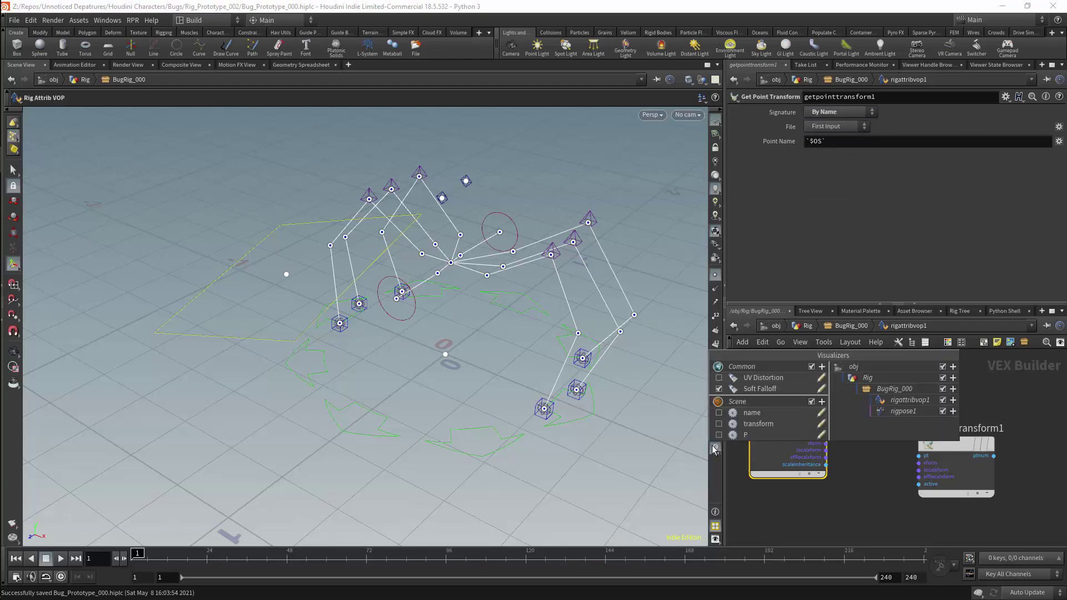
left_click(719, 412)
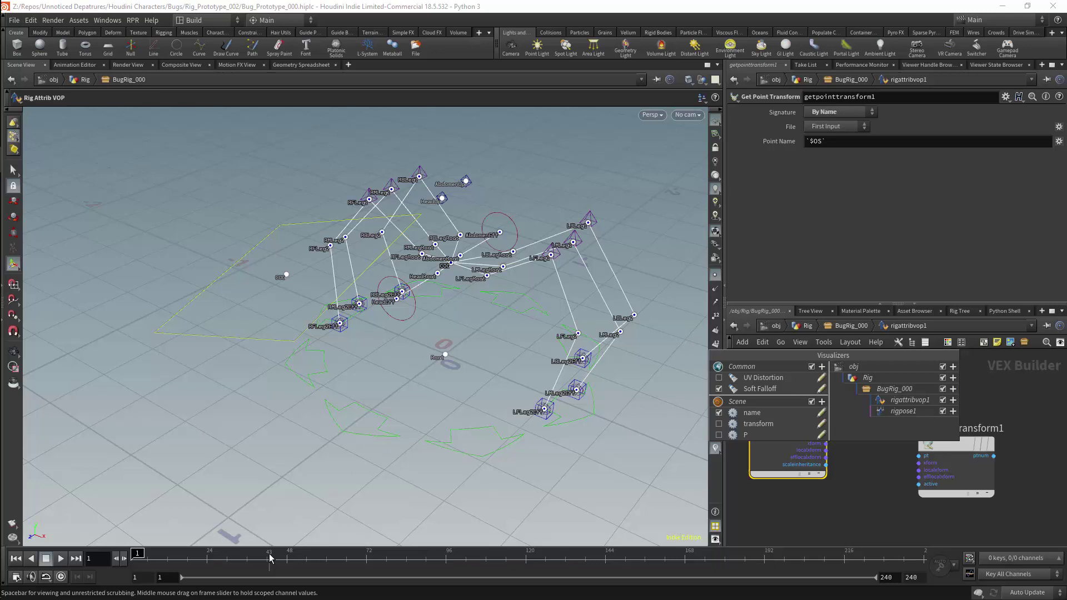
left_click_drag(270, 557, 293, 555)
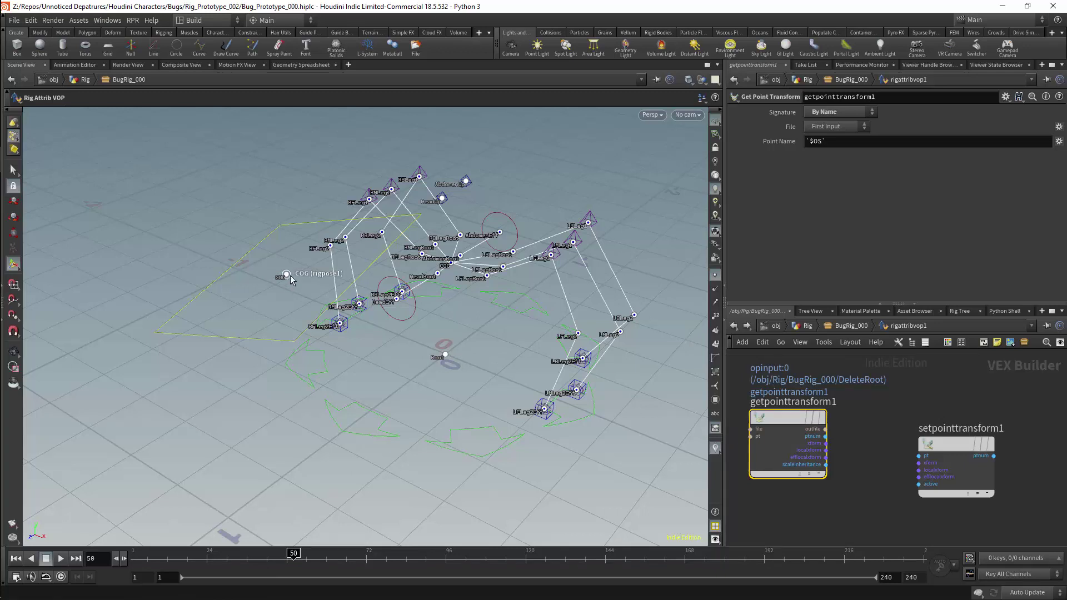
Set the point name of getpointtransform1 to COG.
scroll(937, 411, "down", 3)
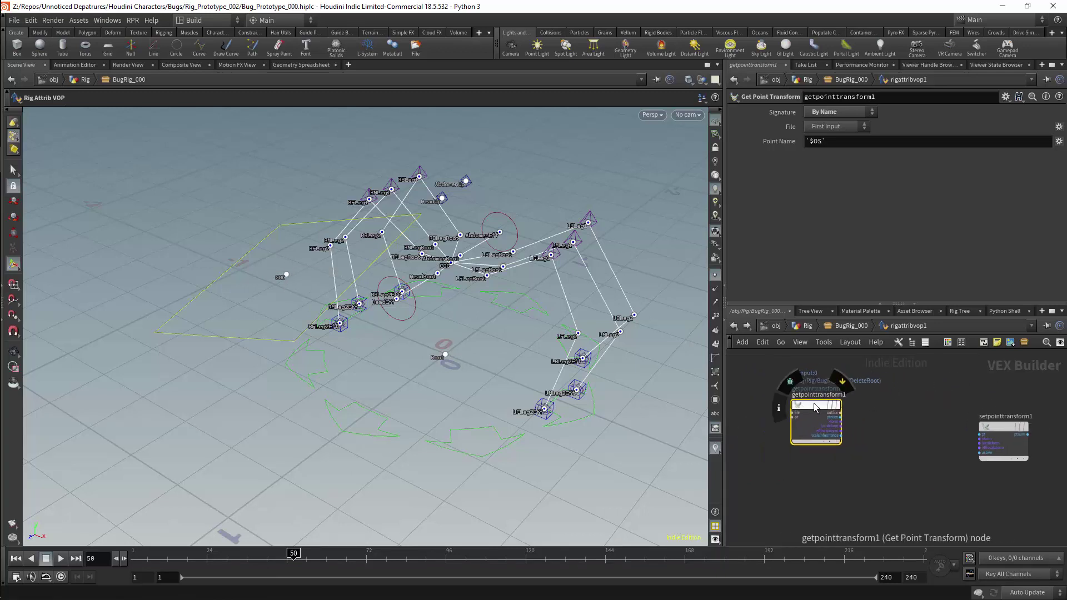
left_click(838, 141)
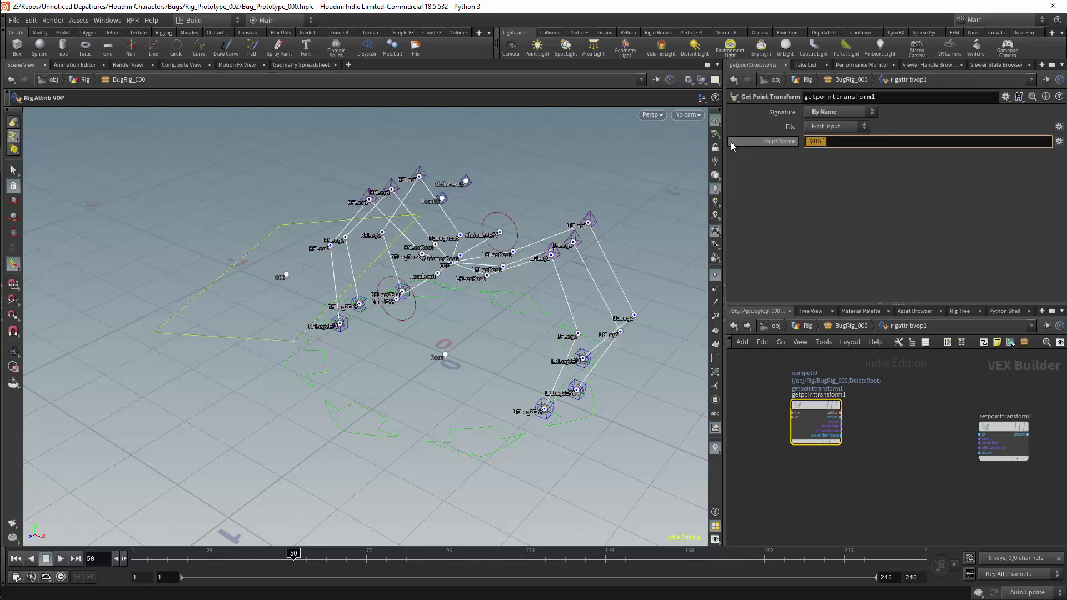
type("co")
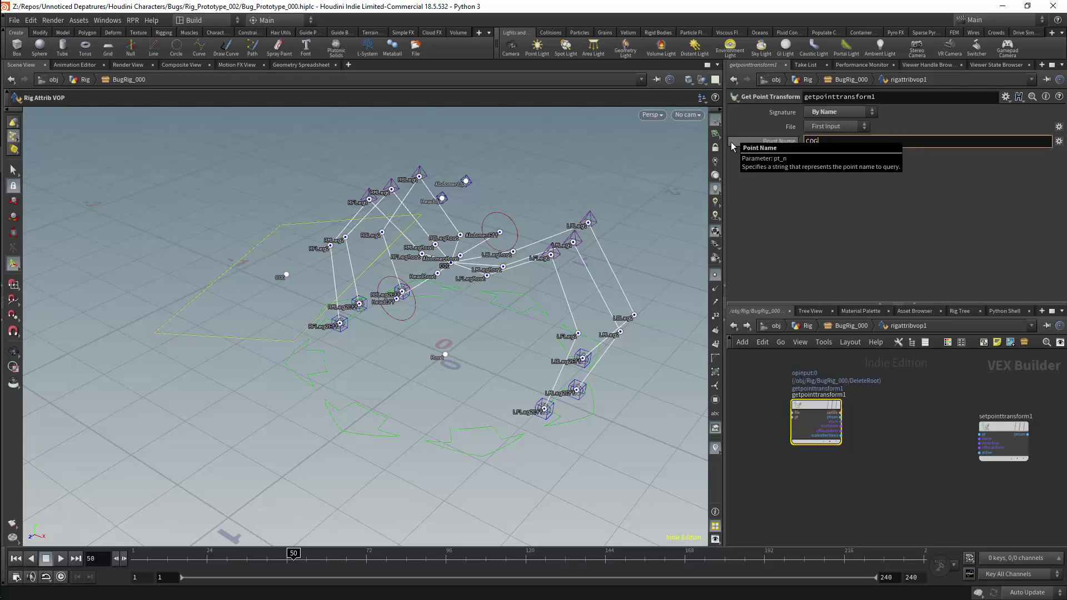
type("G")
key("Return")
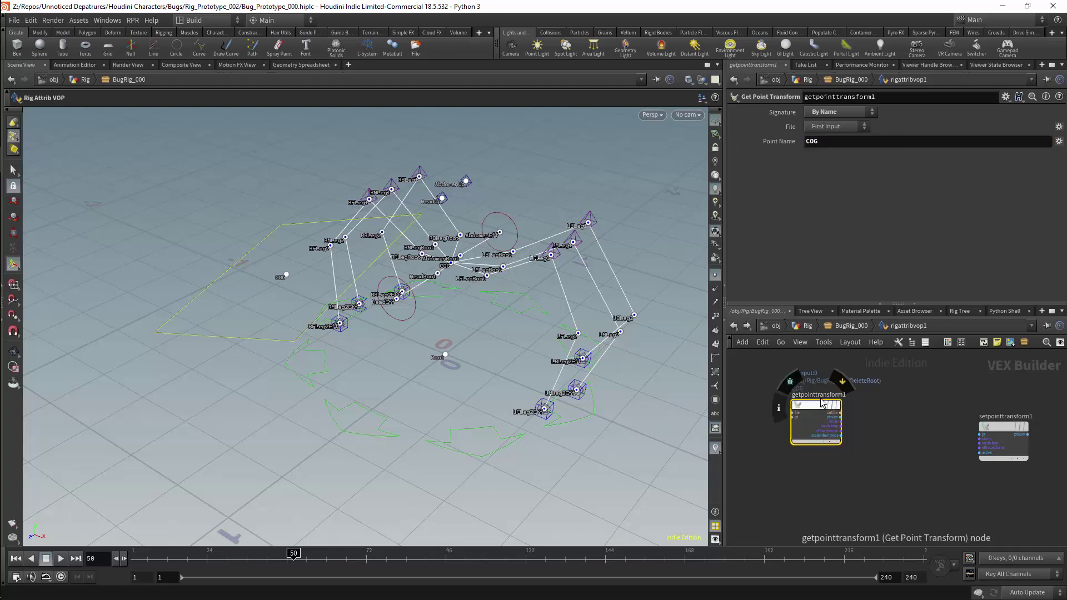
Duplicate the COG Get Point Transform node, set the copy's file to Second Input, and align it below the original.
left_click_drag(823, 402, 819, 471, "alt")
left_click(839, 128)
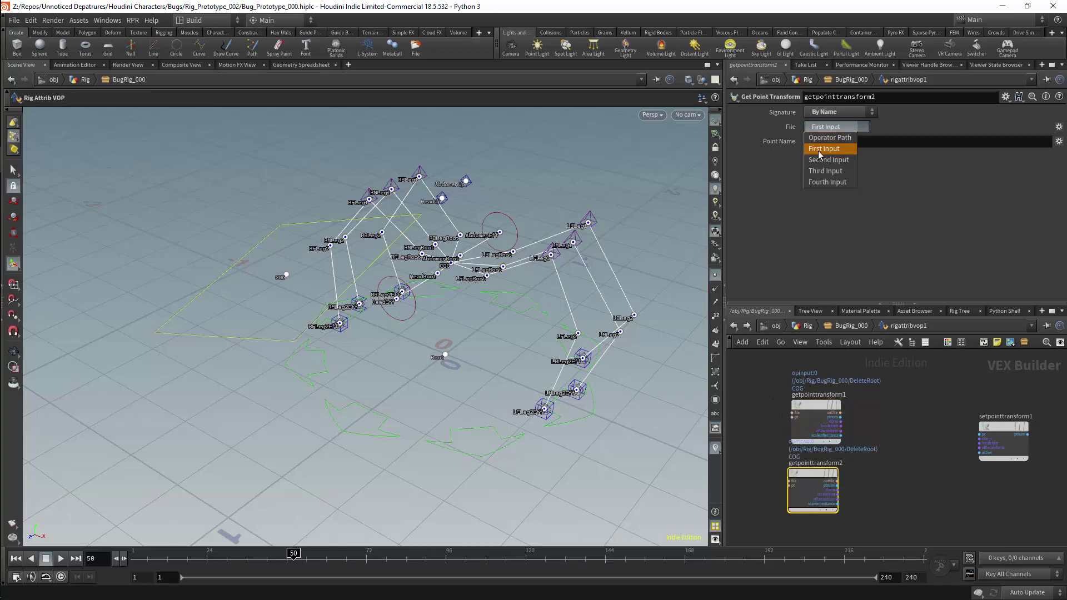
left_click(830, 150)
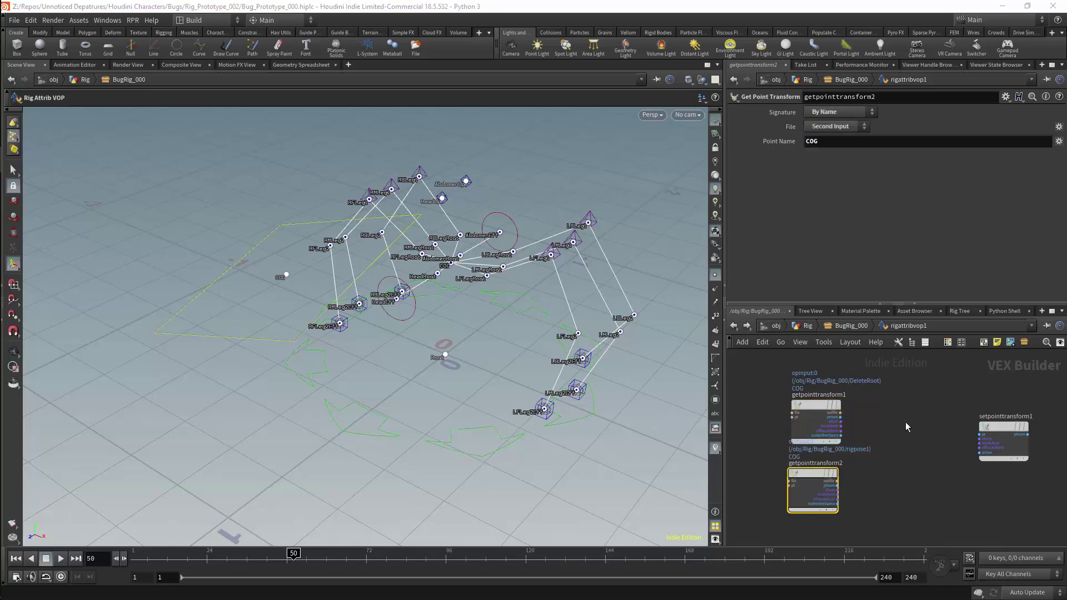
right_click_drag(895, 415, 904, 409)
middle_click_drag(904, 410, 897, 394)
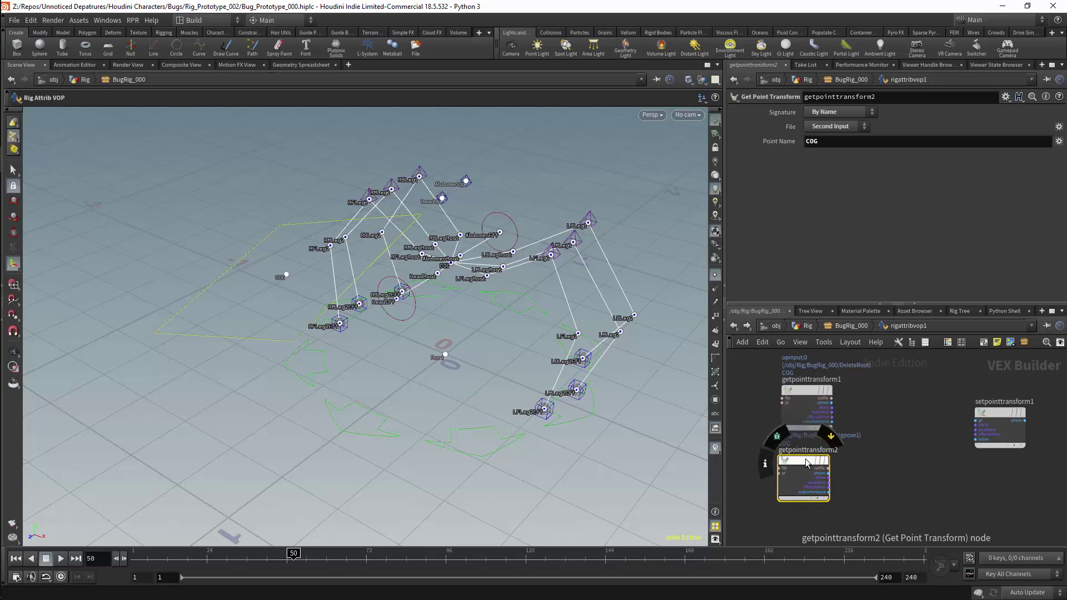
left_click_drag(806, 460, 809, 470)
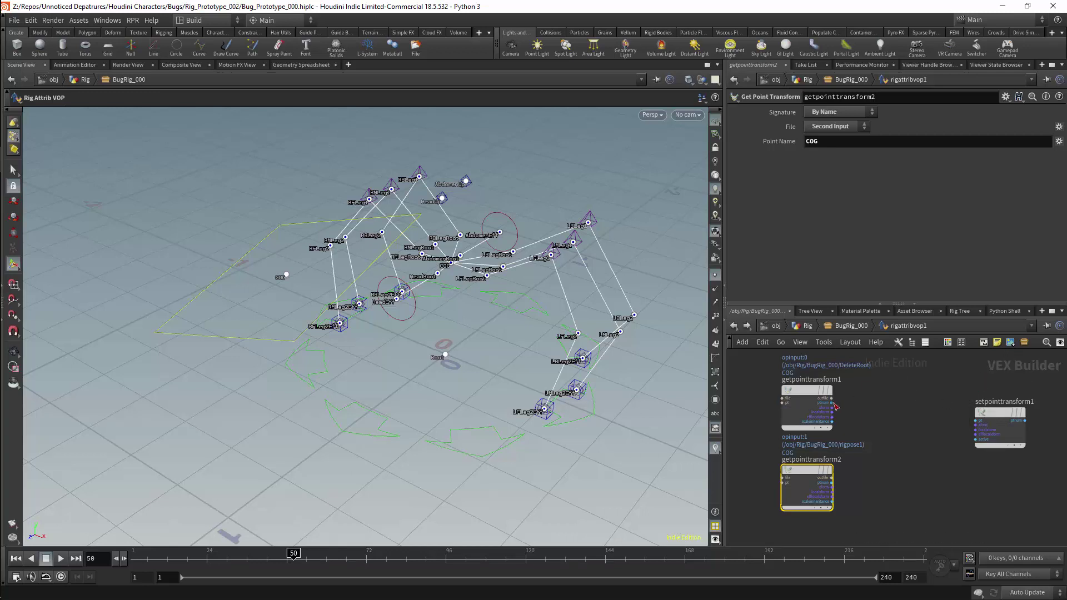
Connect getpointtransform1's ptnum output to setpointtransform1's pt input and add a Multiply node beside getpointtransform2.
left_click_drag(832, 403, 976, 420)
key("Tab")
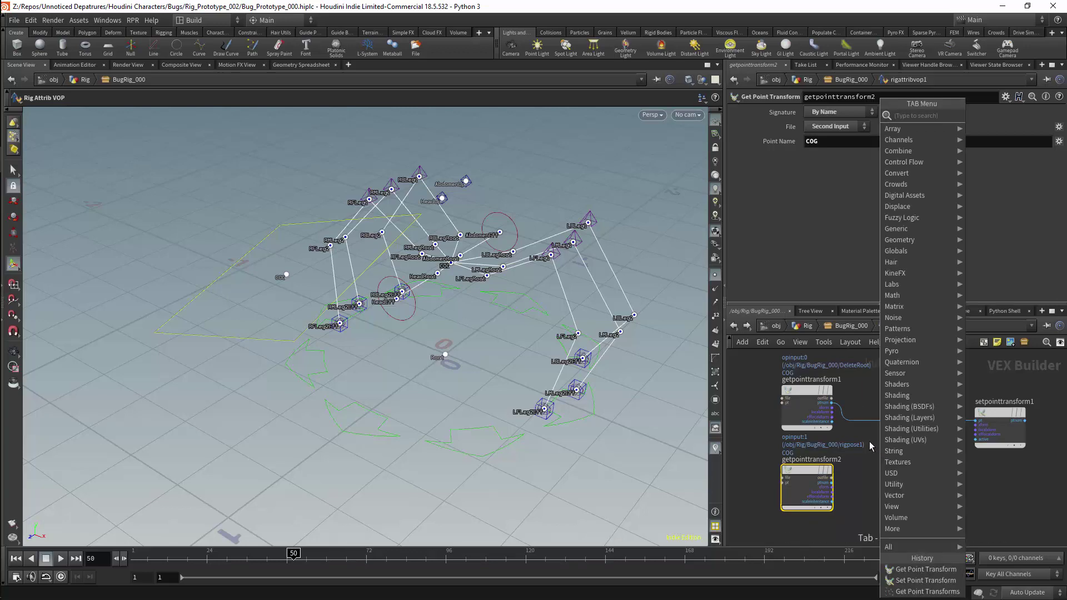
type("mul")
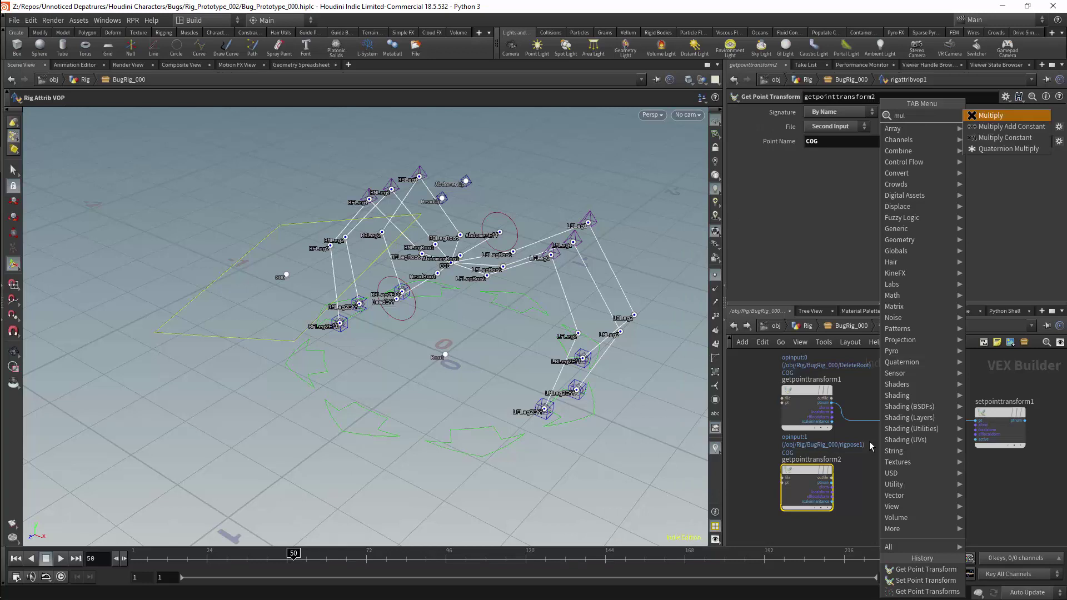
key("Return")
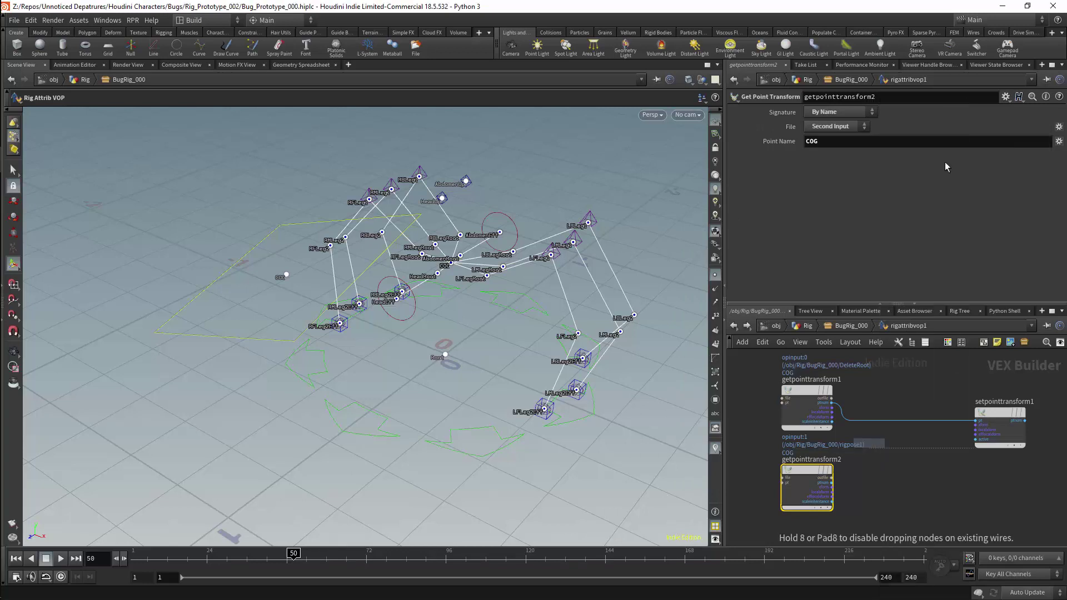
left_click(895, 485)
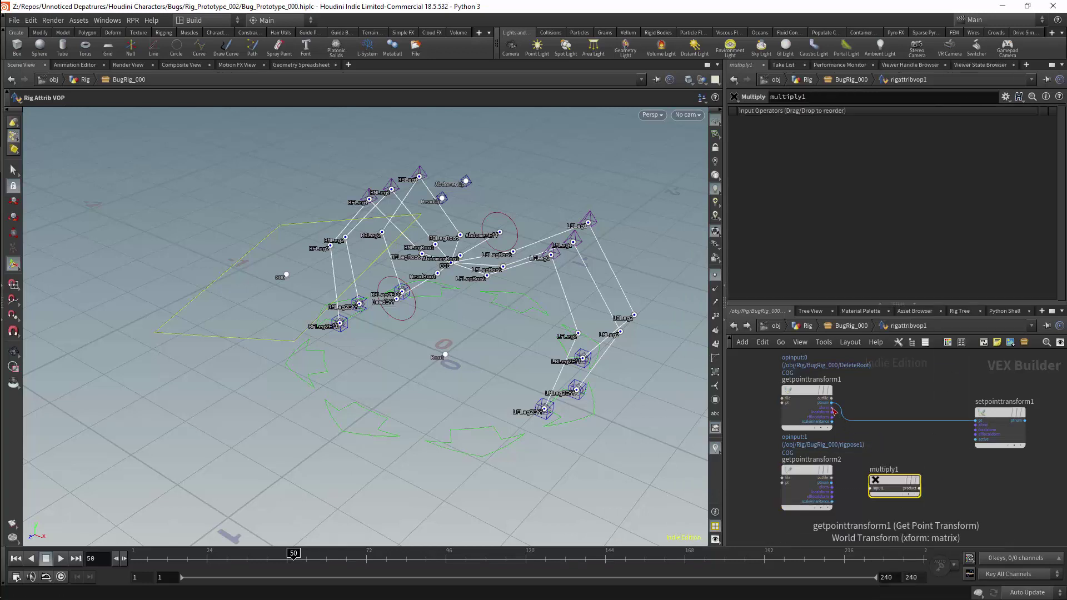
Wire the xform outputs of both Get Point Transform nodes into multiply1, and its product into setpointtransform1's xform input.
left_click_drag(832, 407, 974, 424)
key("Escape")
left_click_drag(401, 287, 323, 224)
middle_click_drag(323, 224, 409, 361)
left_click_drag(408, 361, 433, 345)
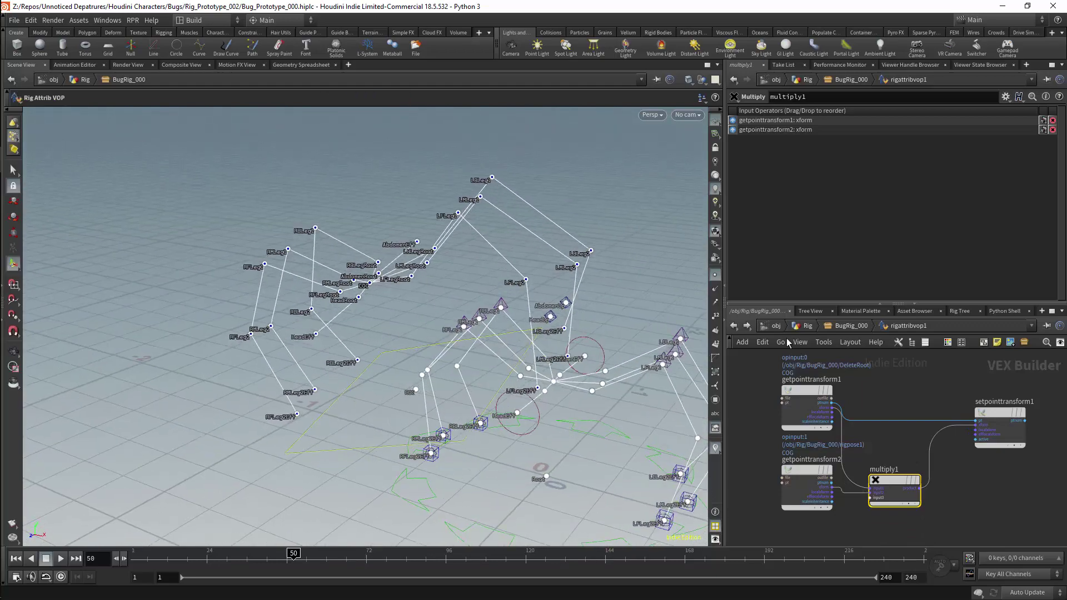
Return to the BugRig_000 network and bypass the DeleteRoot node.
left_click(847, 326)
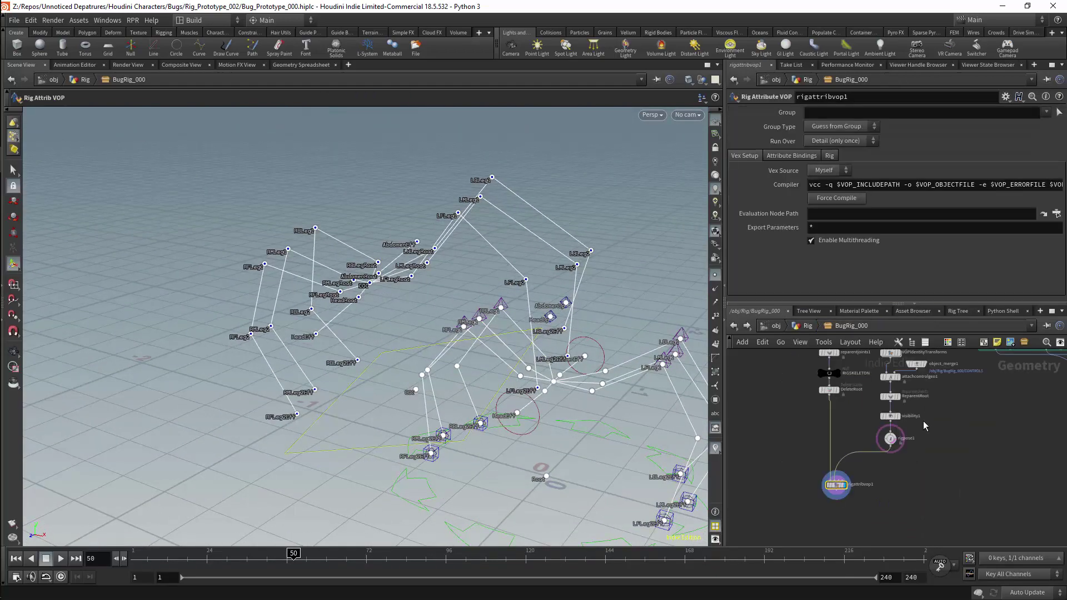
mouse_move(604, 372)
left_mouse_down()
mouse_move(531, 314)
mouse_move(597, 373)
left_mouse_up()
key("ctrl+z")
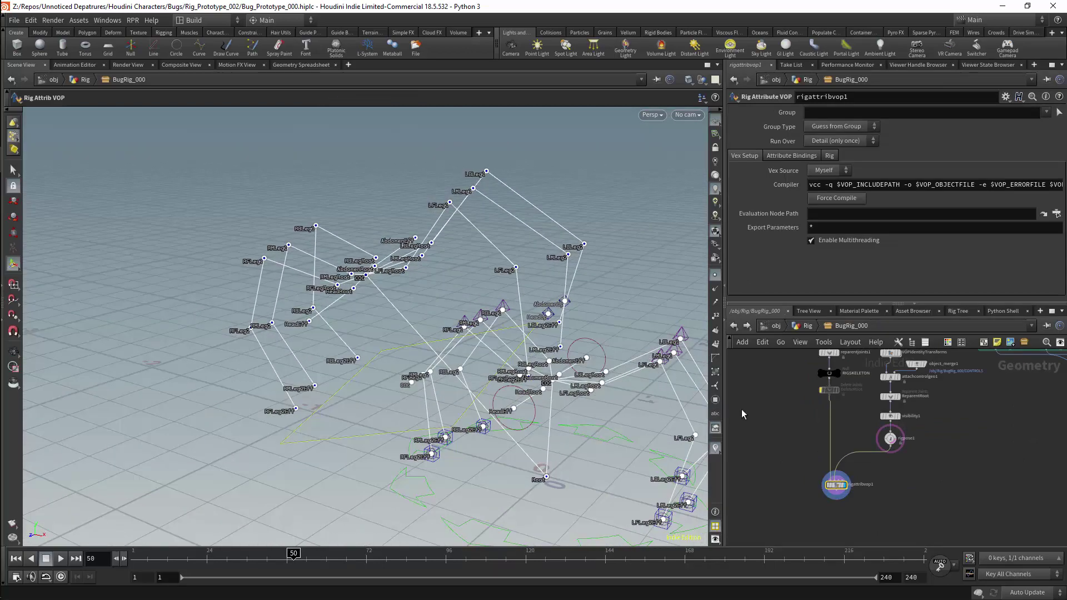
Rotate the COG control in rigpose1 to about 29.2, -4.8, 39.9 degrees and reopen the rigattribvop1 network.
left_click(889, 439)
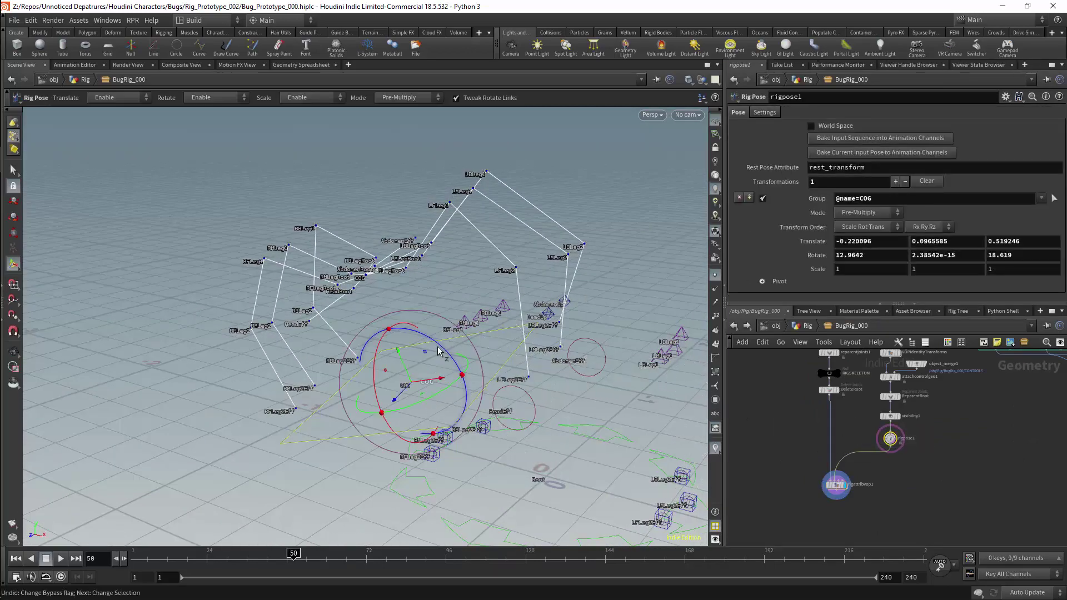
left_click_drag(375, 347, 371, 370)
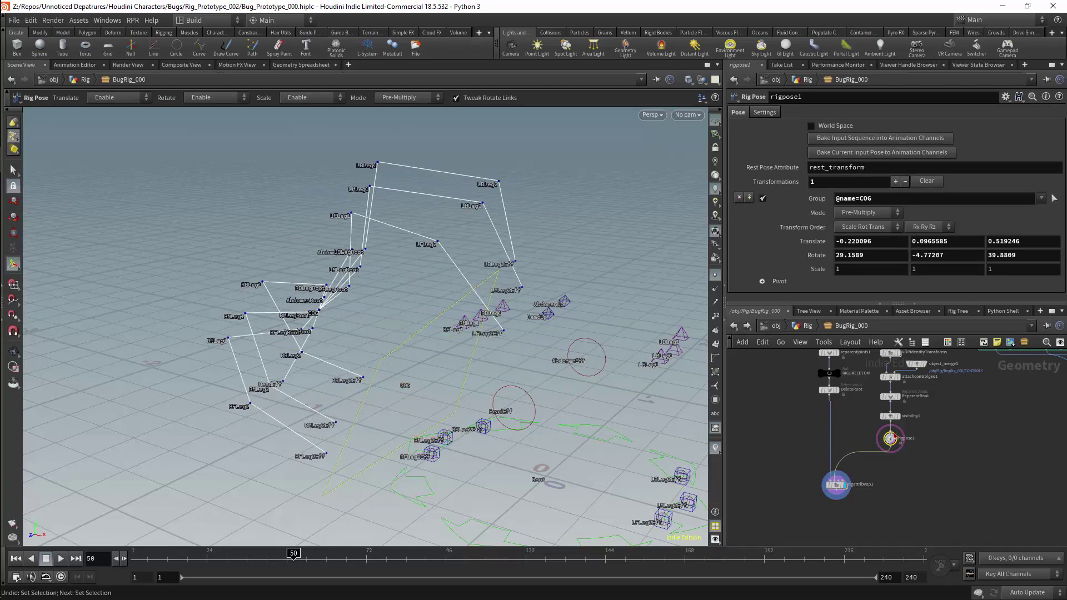
left_click(835, 484)
double_click(837, 486)
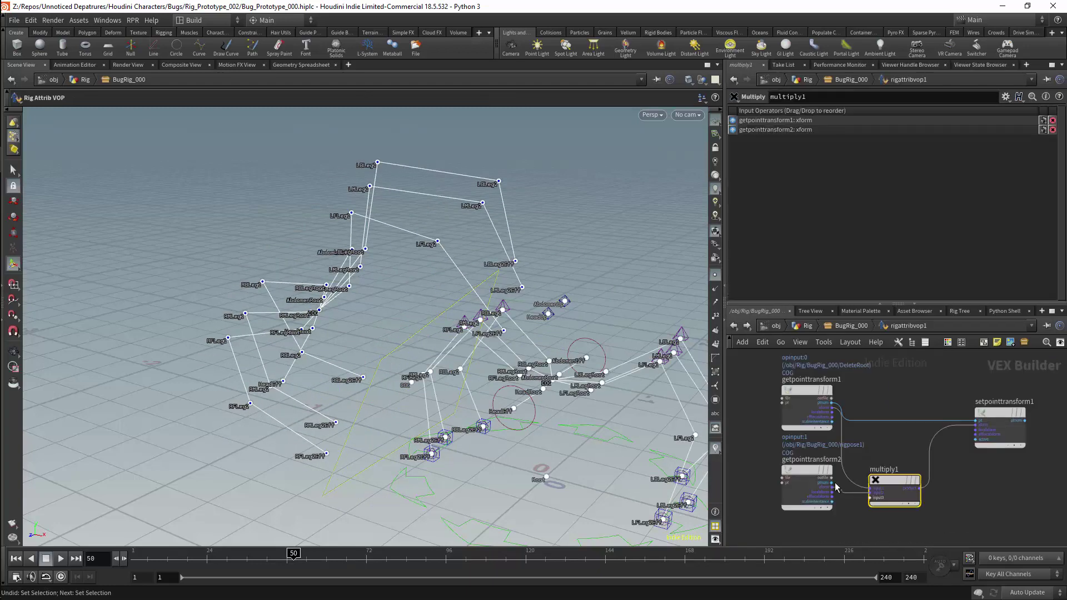
left_click_drag(335, 282, 394, 287)
key("Return")
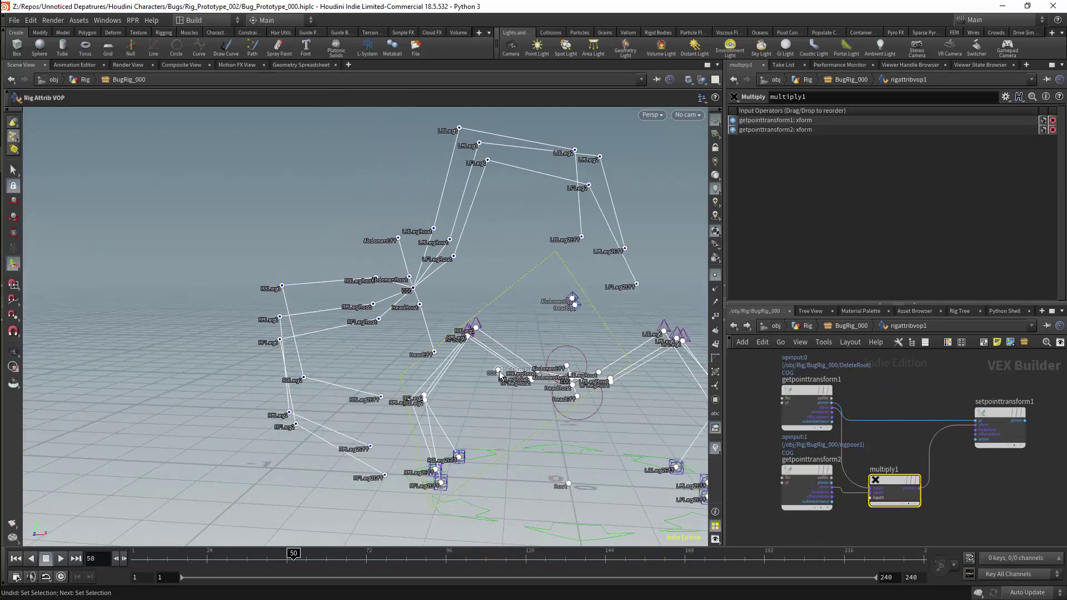
Spread out the Get Point Transform, Multiply and Set Point Transform nodes to make room for conversion nodes.
middle_click_drag(934, 494, 922, 439)
scroll(902, 462, "down", 2)
left_click_drag(828, 440, 811, 468)
left_click_drag(890, 443, 872, 466)
scroll(921, 425, "up", 2)
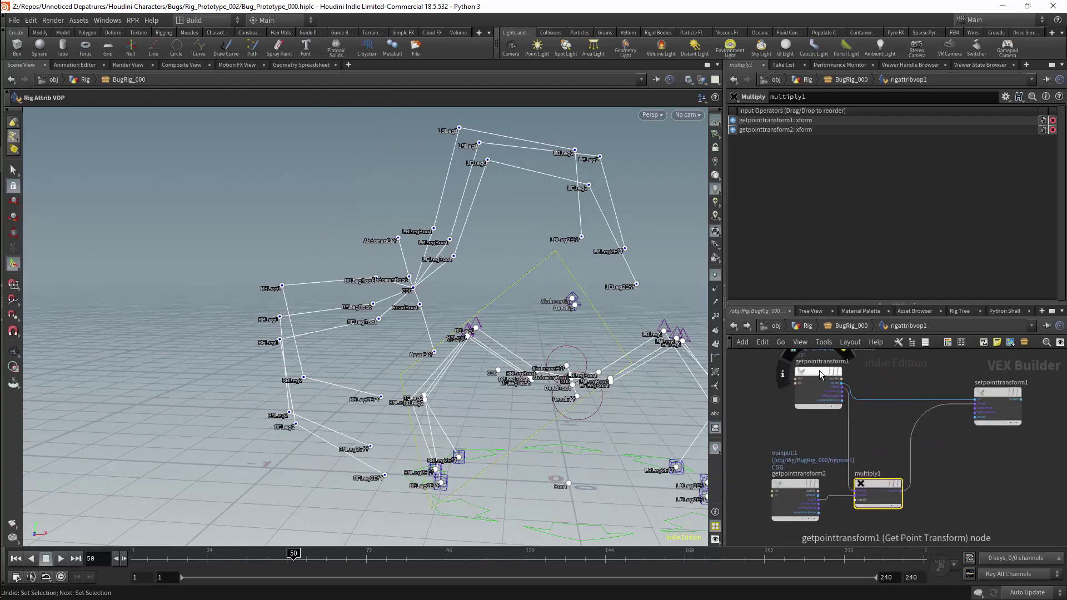
left_click_drag(819, 370, 790, 382)
left_click_drag(998, 416, 1028, 422)
middle_click_drag(947, 493, 967, 446)
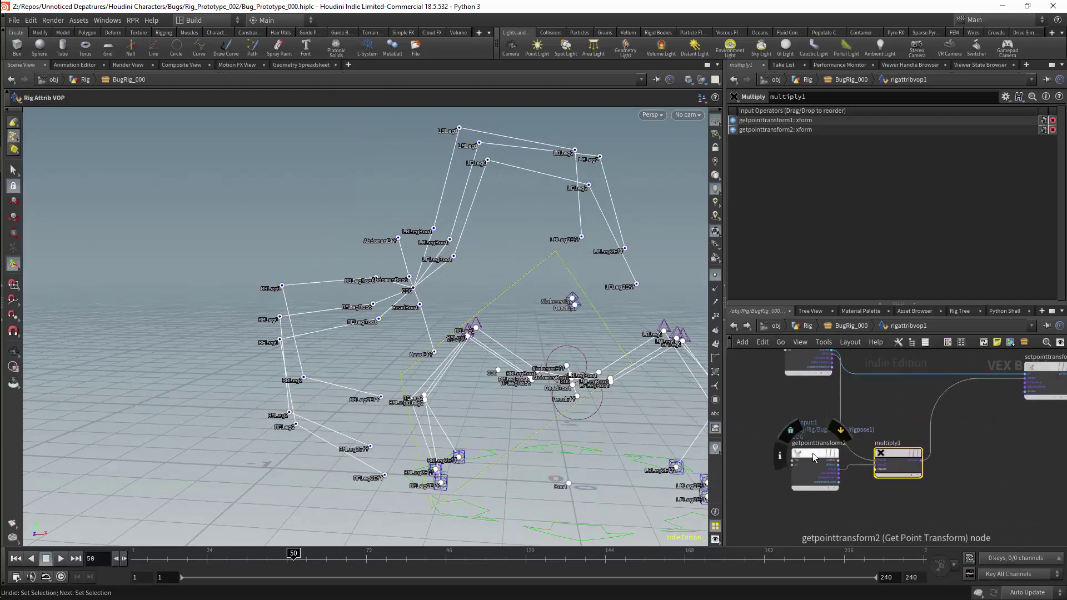
left_click_drag(812, 452, 805, 455)
Add a Matrix to Vector4 node below multiply1 and feed it getpointtransform2's xform output.
key("Tab")
mouse_move(908, 473)
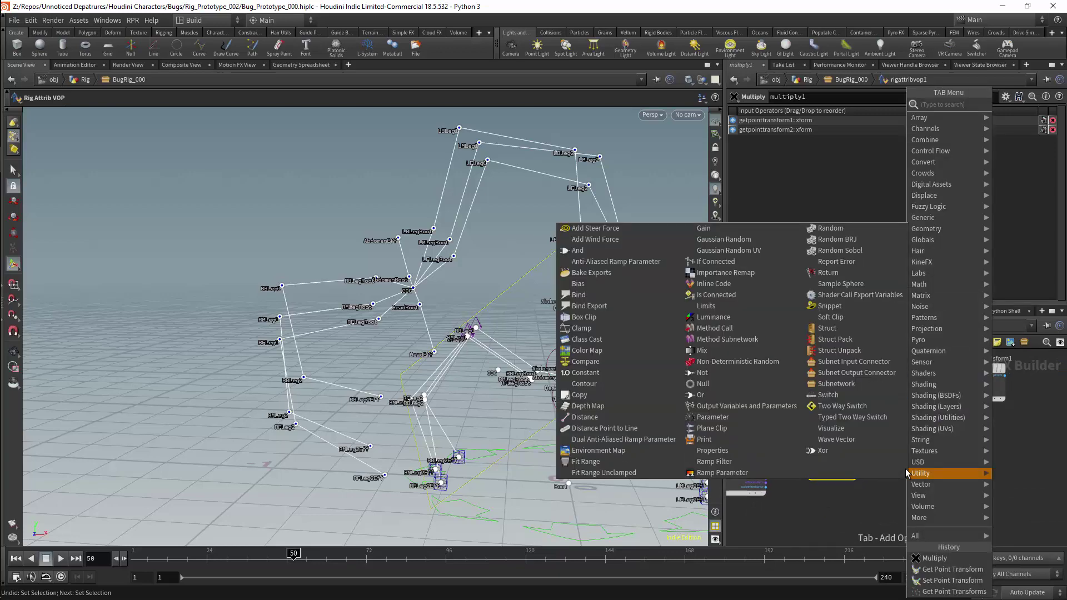
type("matr")
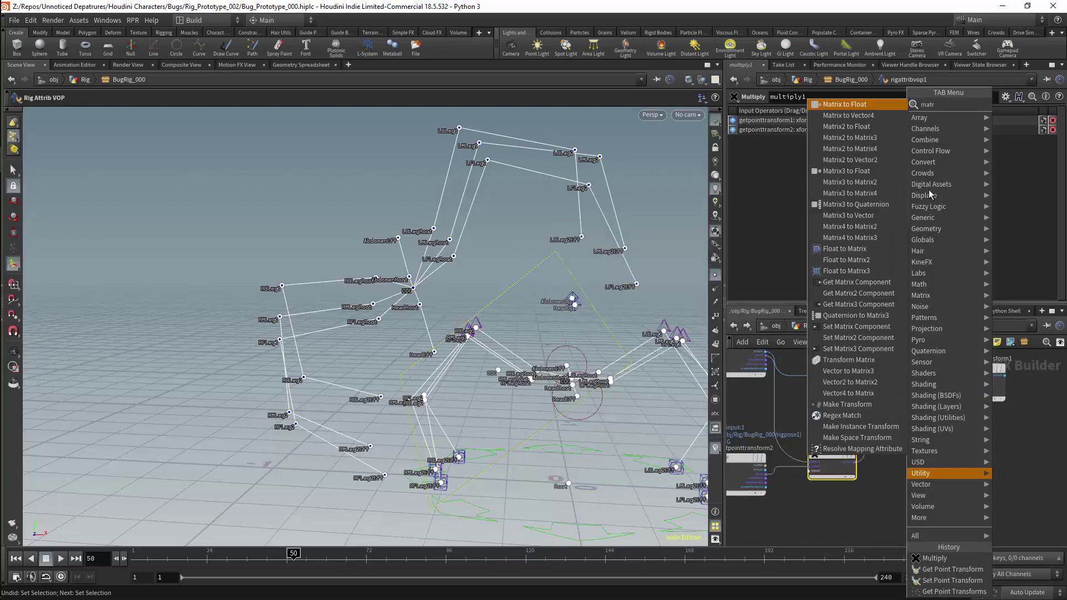
left_click(854, 123)
left_click(901, 491)
left_click(766, 476)
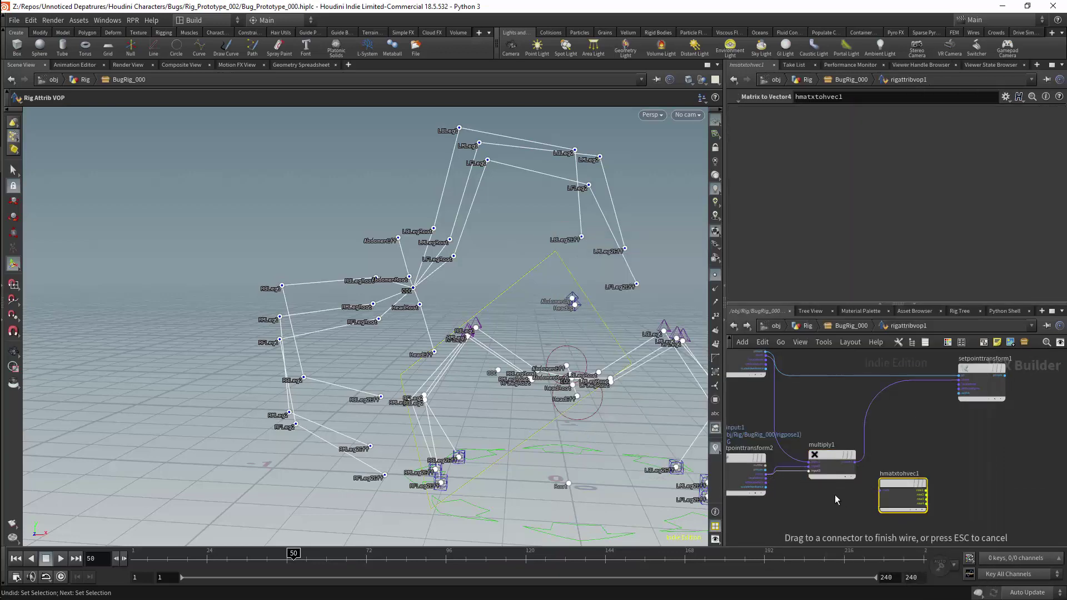
left_click(882, 489)
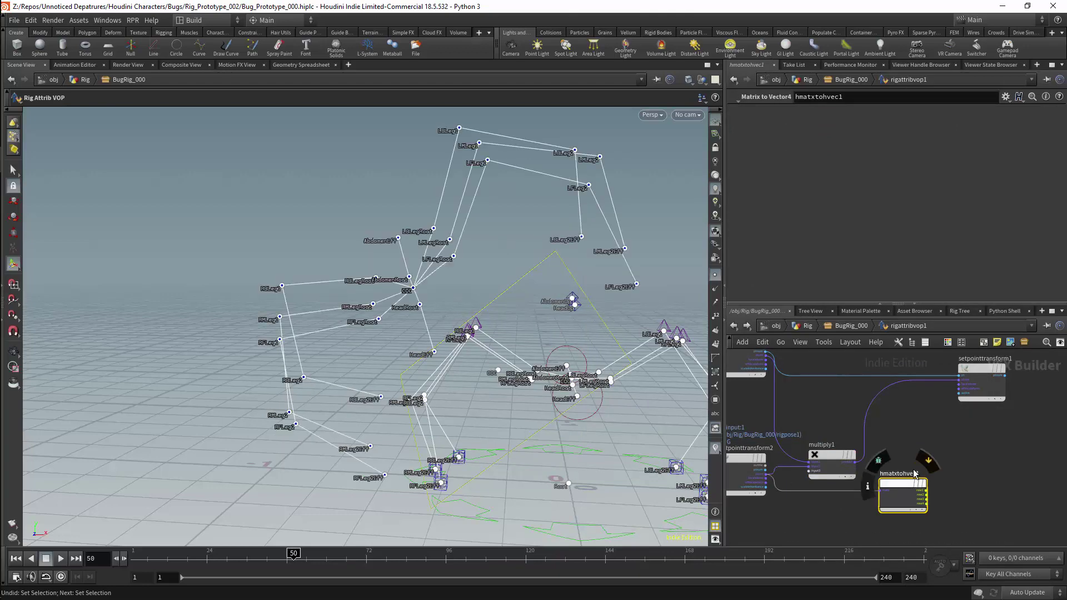
Add a Vector4 to Matrix node and connect hmatxtohvec1's row4 output to its vval4 input.
key("l")
key("Tab")
mouse_move(936, 430)
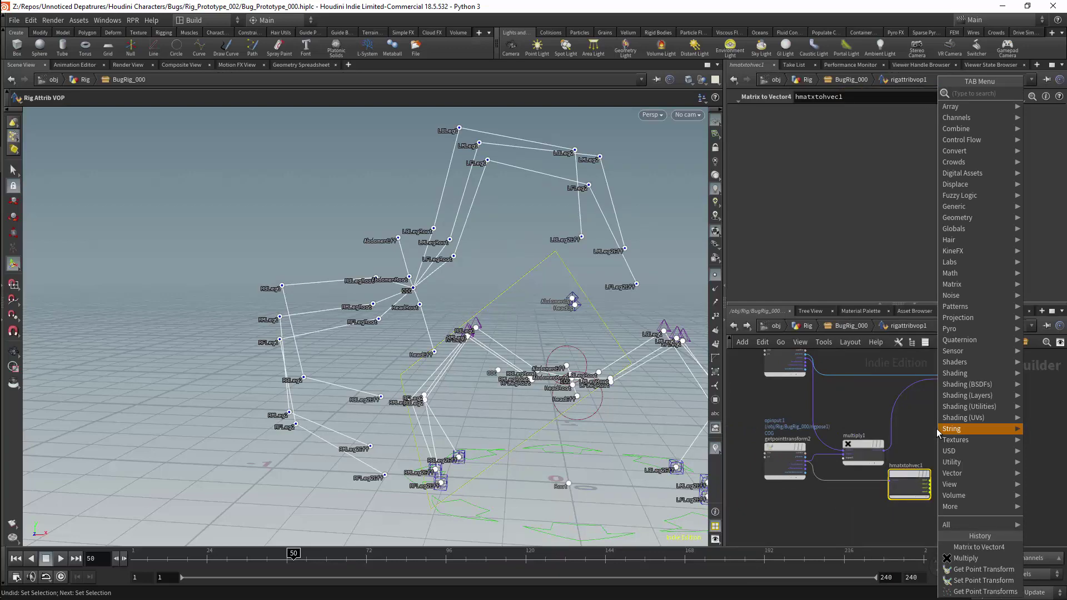
type("ve 4 ma")
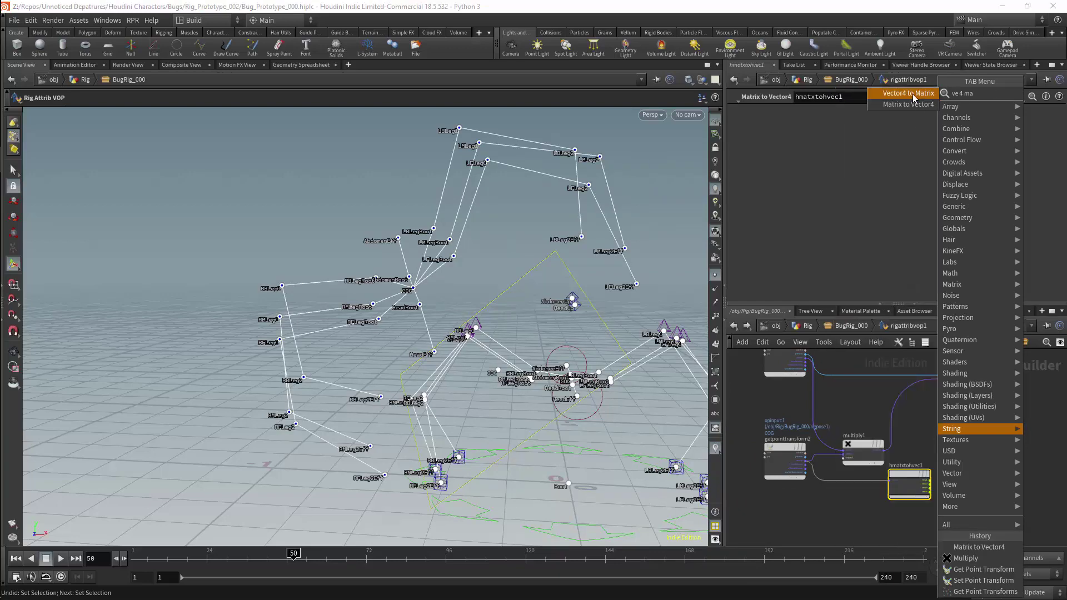
left_click(914, 99)
left_click(965, 453)
scroll(959, 390, "up", 3)
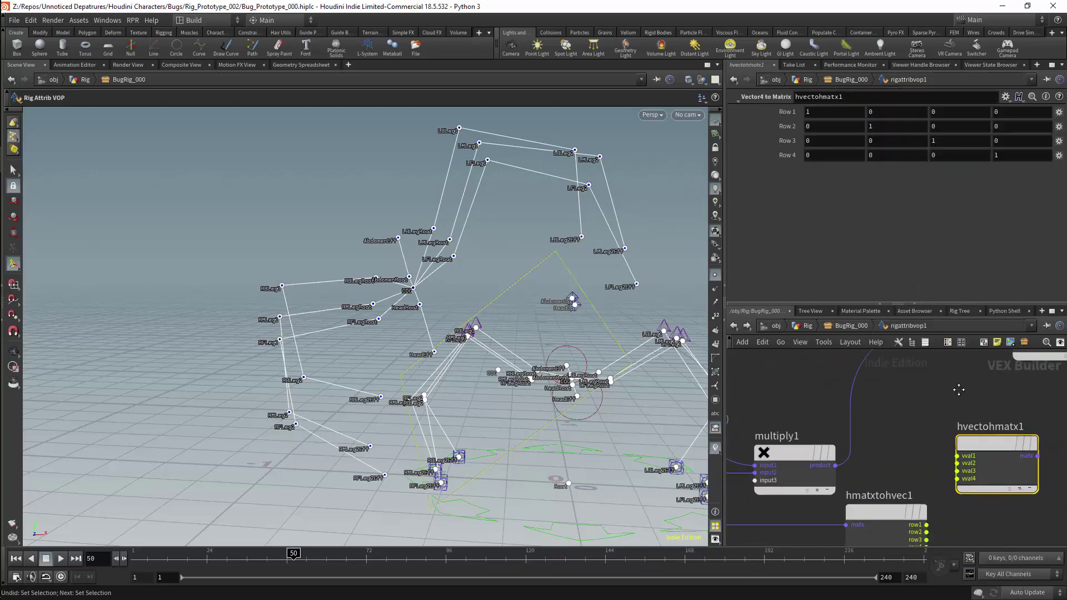
middle_click_drag(958, 390, 945, 341)
left_click_drag(913, 499, 943, 430)
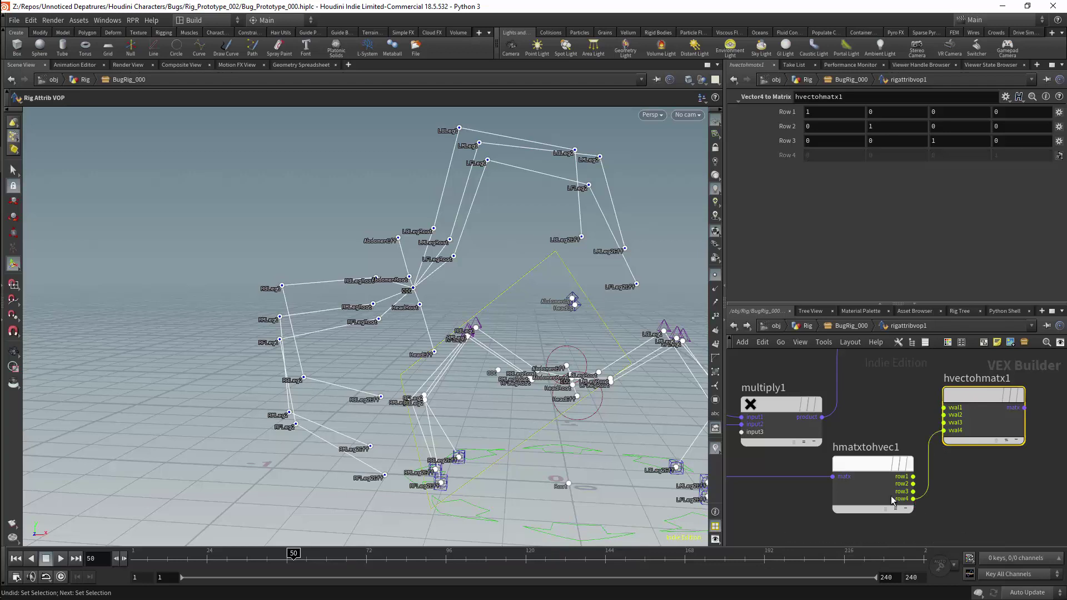
Wire hvectohmatx1's matrix output into setpointtransform1's xform input and inspect the skeleton from another angle.
scroll(914, 469, "down", 4)
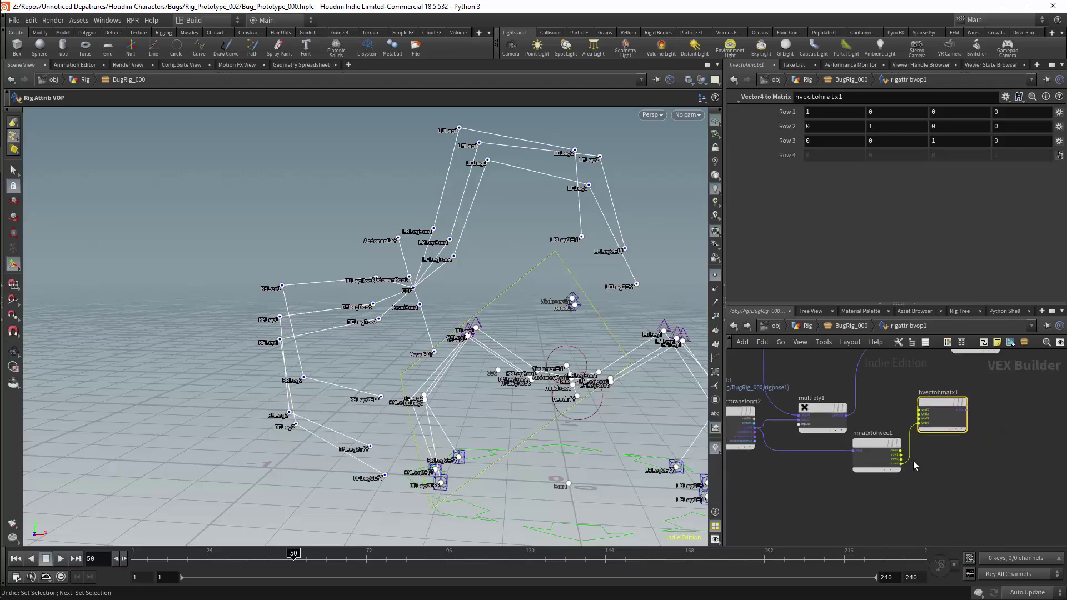
middle_click_drag(993, 381, 969, 428)
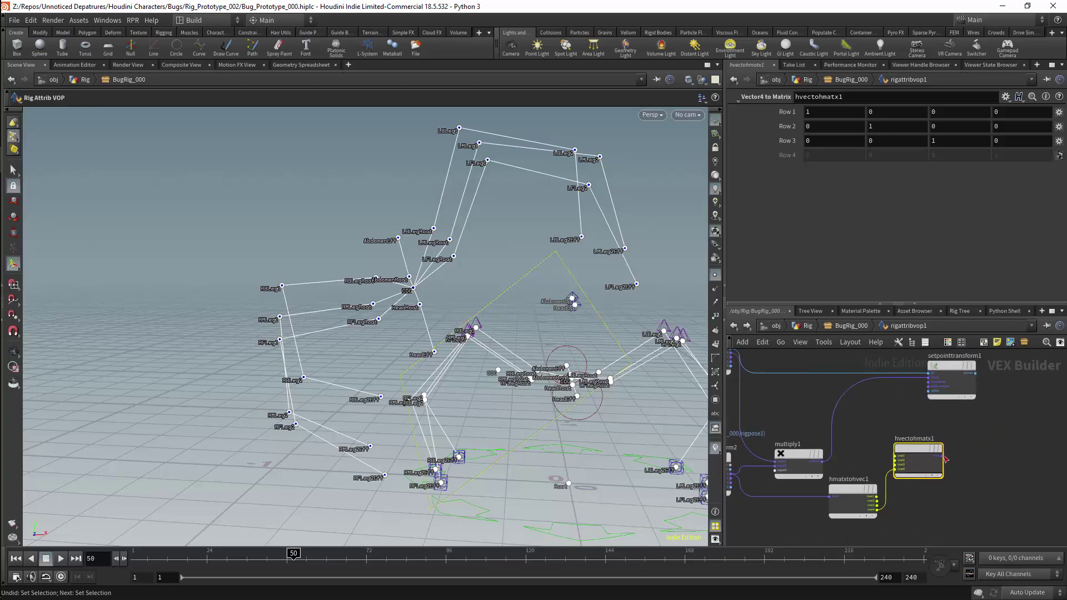
left_click_drag(945, 459, 927, 382)
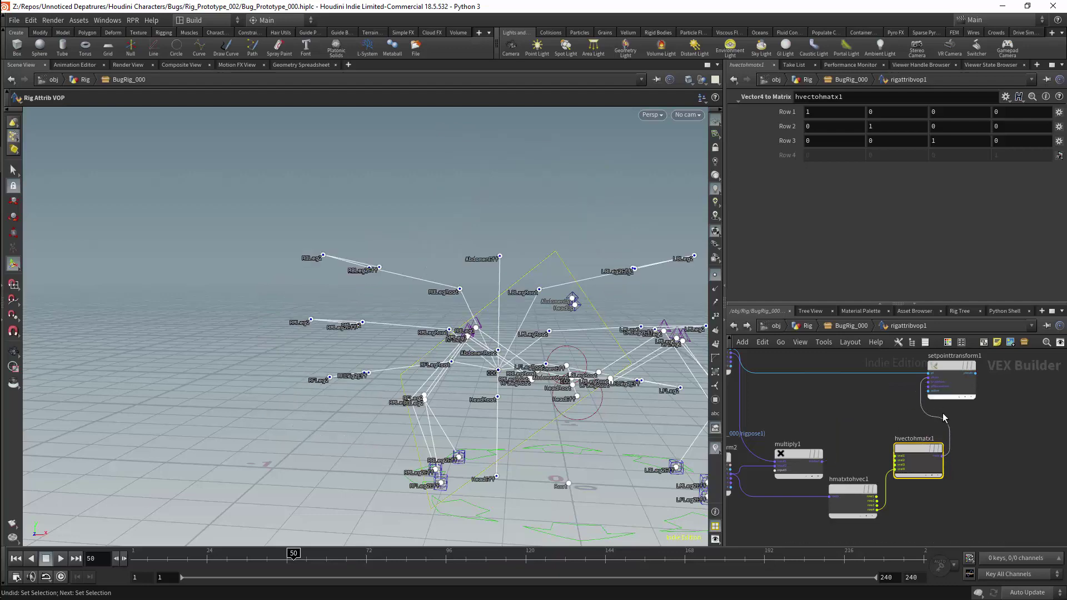
middle_click_drag(943, 418, 921, 409)
key("Escape")
left_click_drag(561, 319, 389, 332)
key("Return")
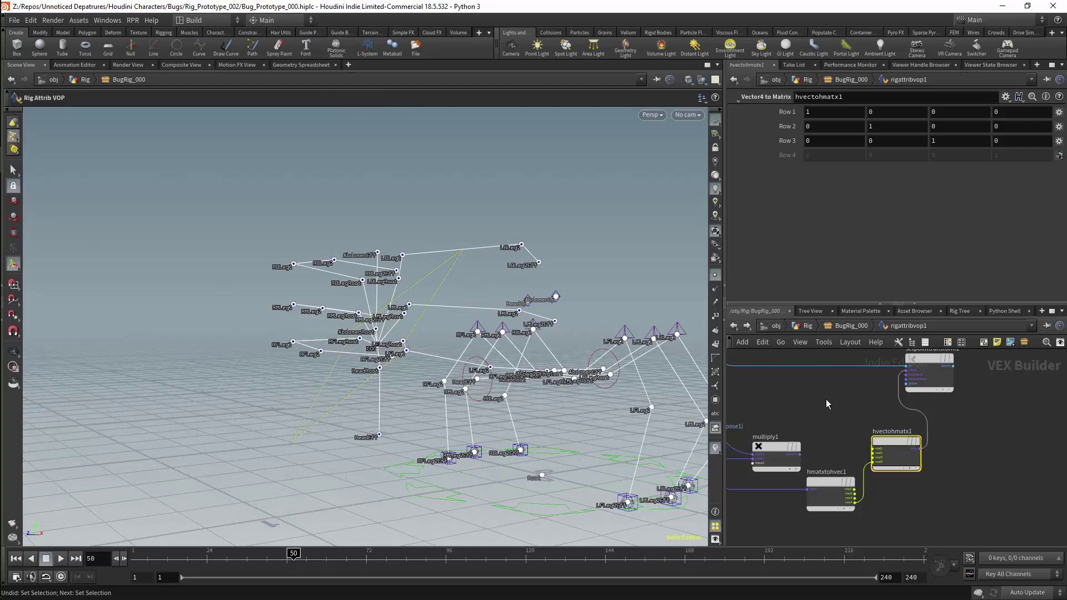
Duplicate the Matrix to Vector4 node beside multiply1 and feed the copy with multiply1's product.
scroll(827, 405, "up", 3)
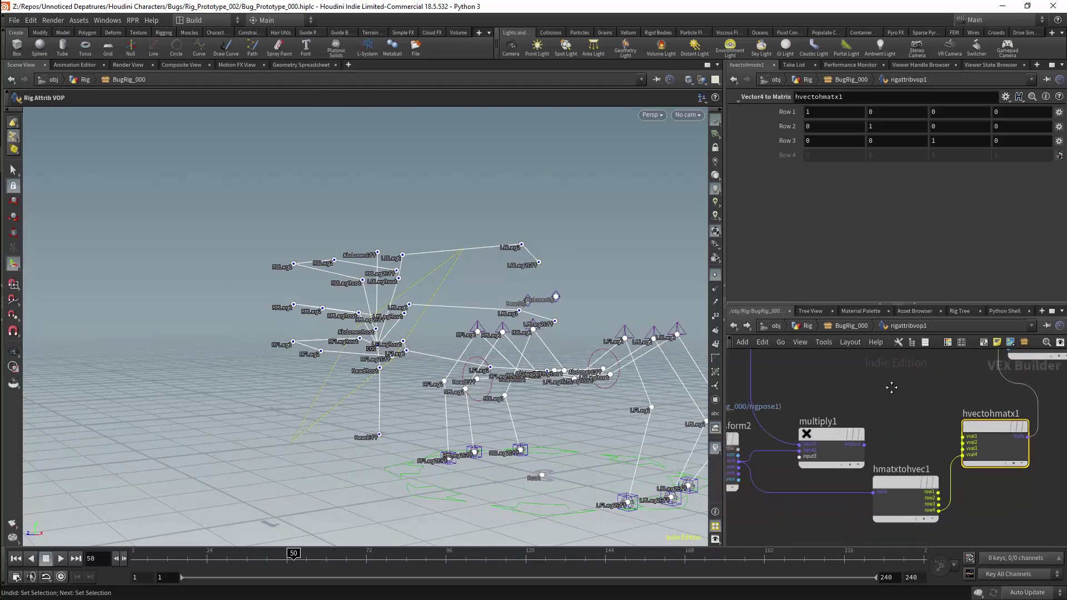
left_click_drag(904, 479, 891, 494)
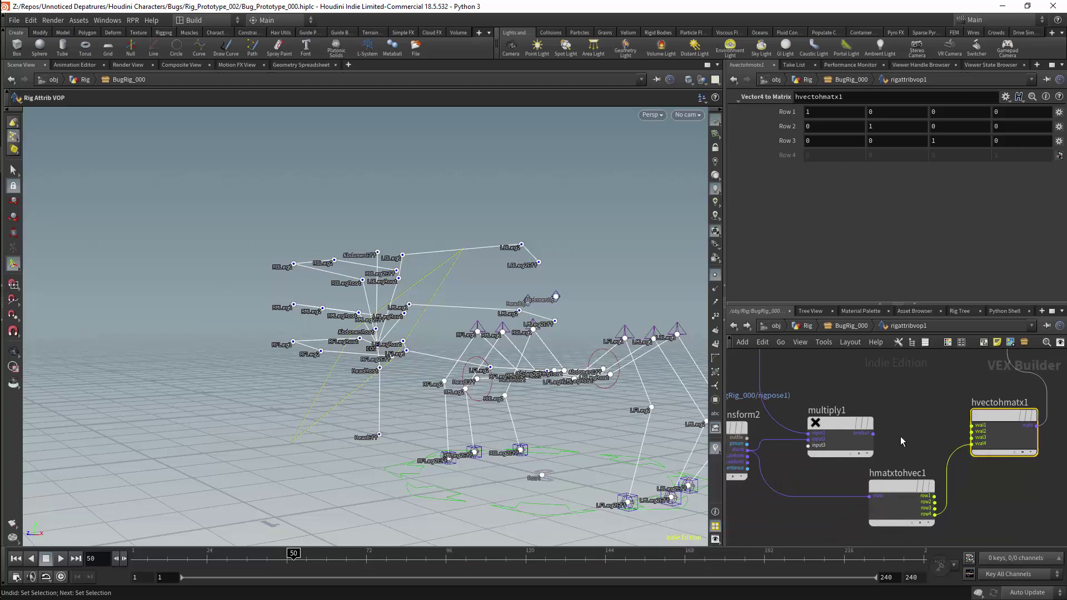
left_click_drag(999, 416, 997, 419)
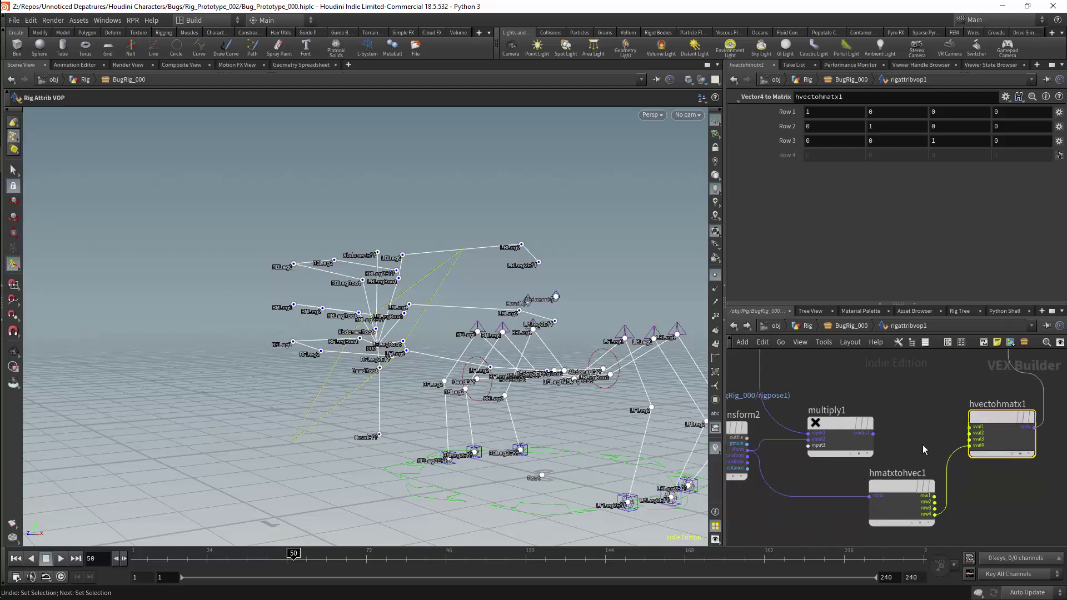
left_click_drag(888, 481, 905, 396)
left_click_drag(873, 433, 835, 398)
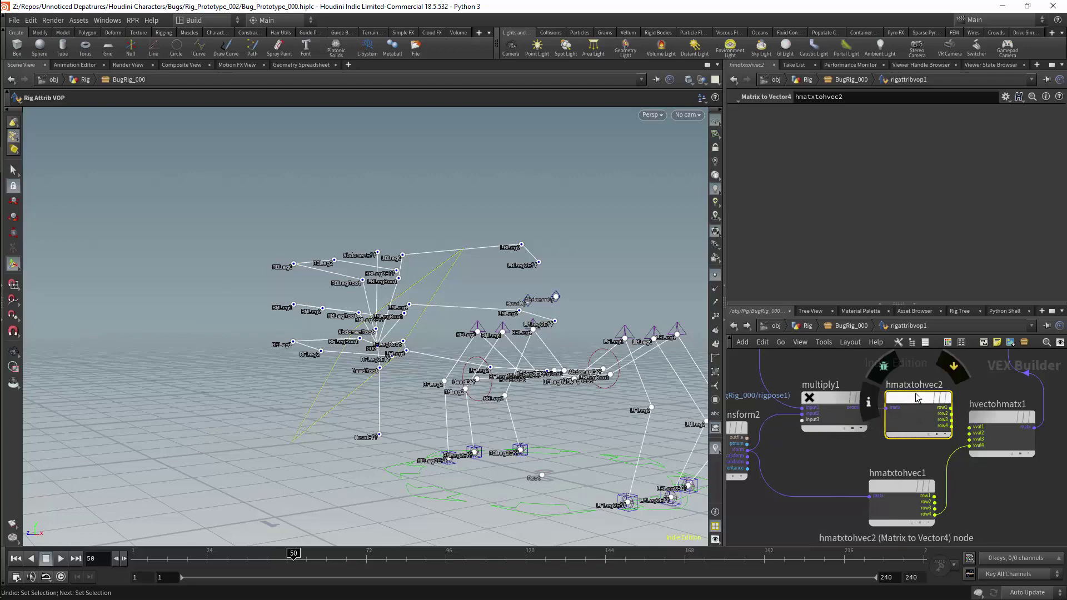
left_click_drag(917, 398, 909, 398)
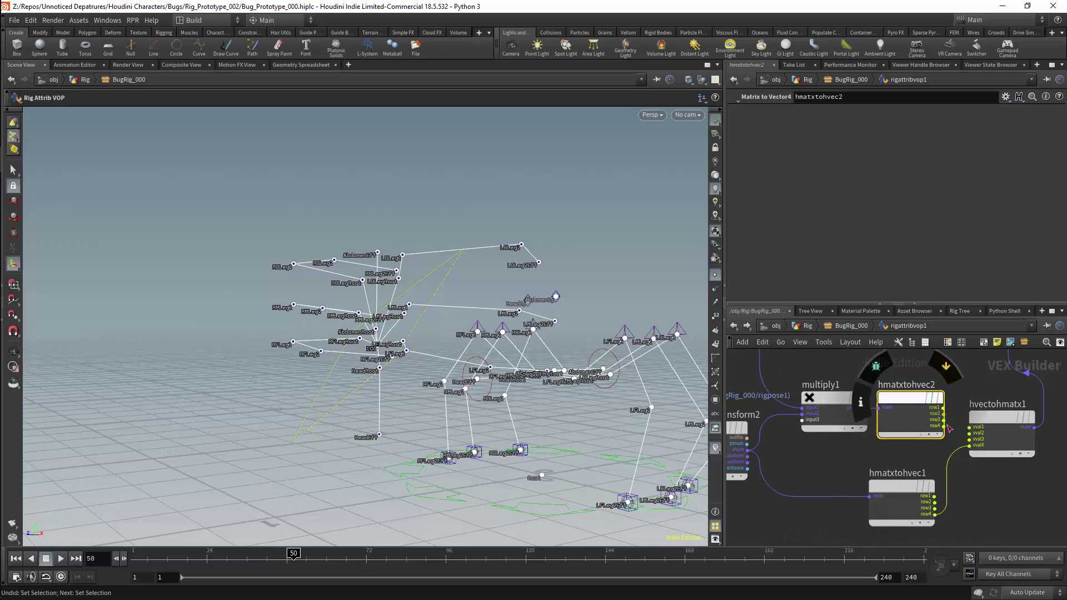
Connect row1, row2 and row3 of hmatxtohvec2 to vval1, vval2 and vval3 of hvectohmatx1.
middle_click_drag(1006, 426, 934, 430)
left_click_drag(933, 430, 942, 431)
left_click_drag(871, 413, 904, 450)
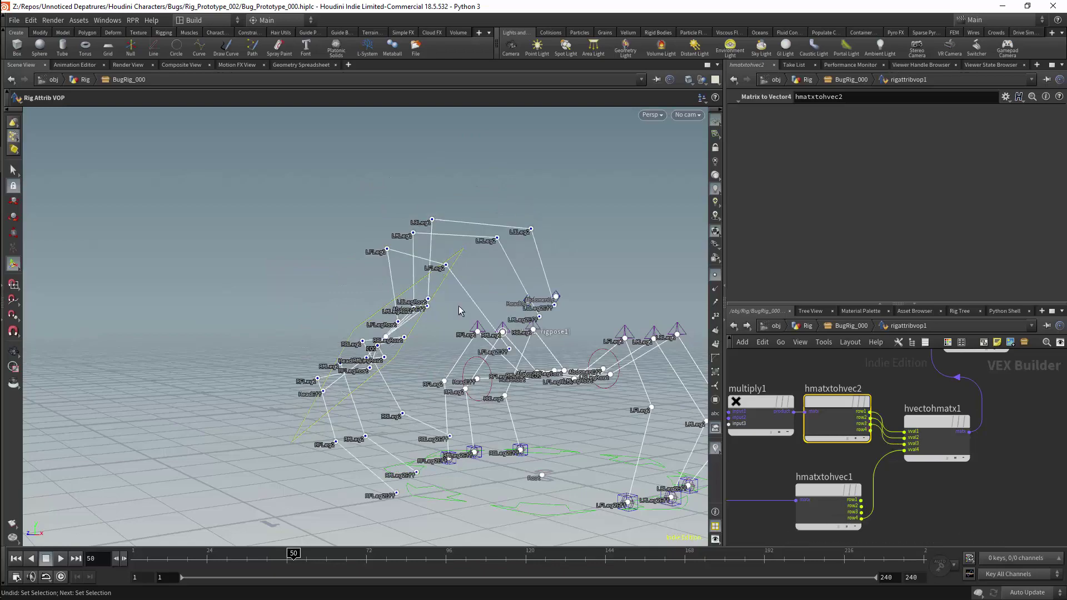
key("Escape")
left_click_drag(460, 311, 410, 348)
Tidy the VOP network by arranging the multiply, conversion and point transform nodes in compact rows.
scroll(879, 390, "down", 5)
middle_click_drag(880, 391, 862, 418)
left_click_drag(899, 384, 939, 372)
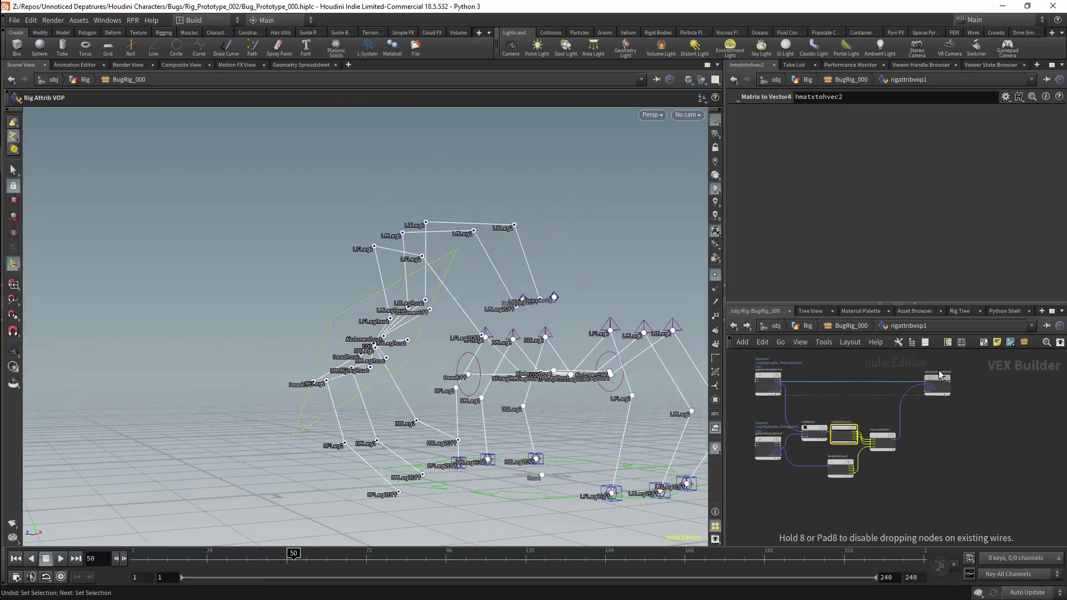
middle_click_drag(939, 375, 935, 385)
left_click_drag(887, 445, 901, 407)
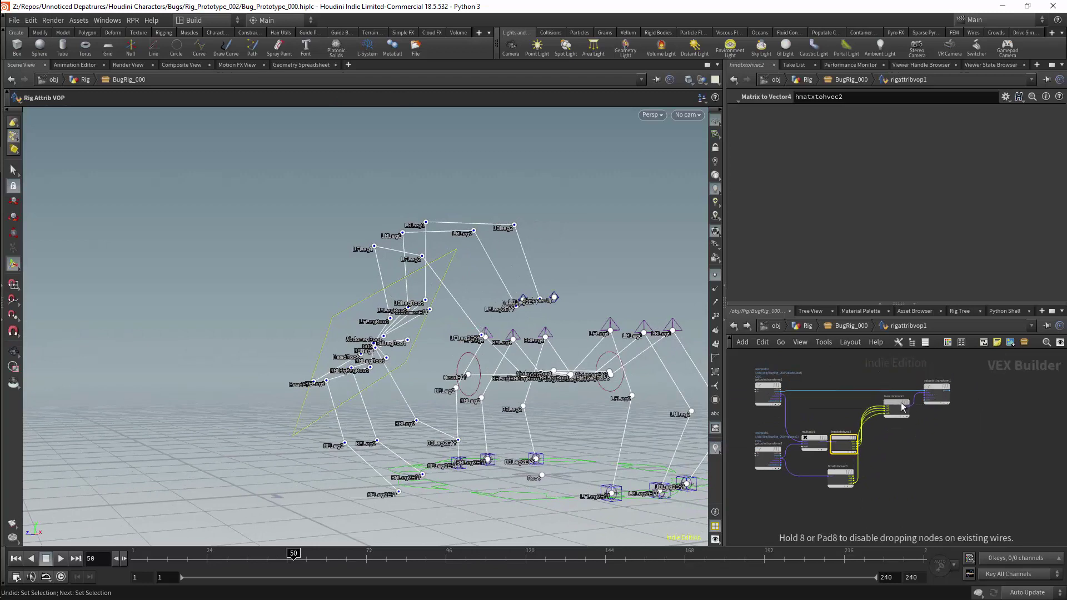
left_click_drag(844, 442, 814, 404)
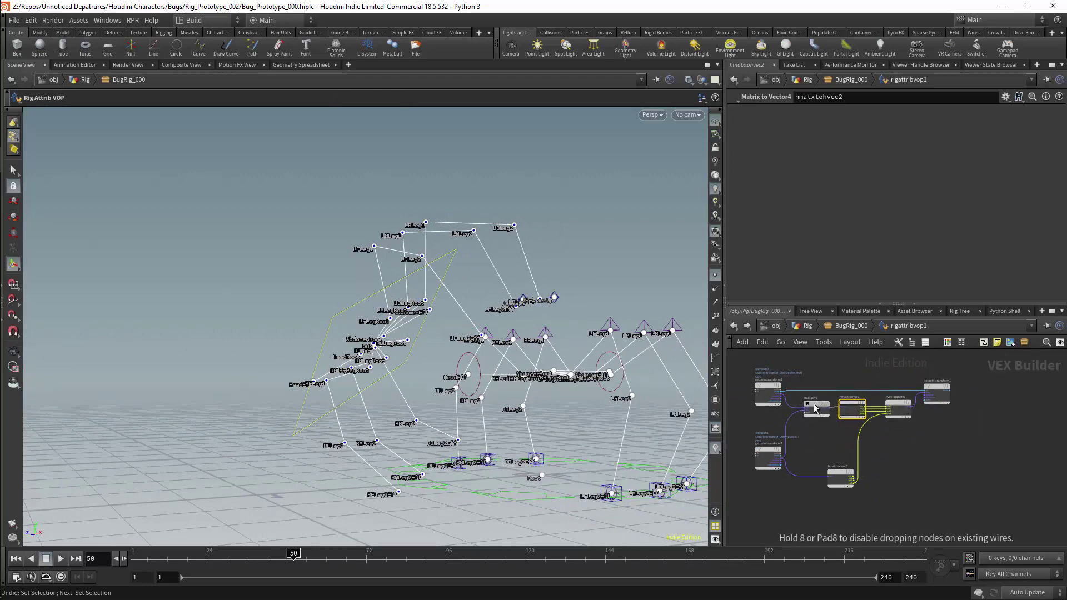
left_click_drag(764, 450, 765, 429)
left_click_drag(840, 474, 852, 433)
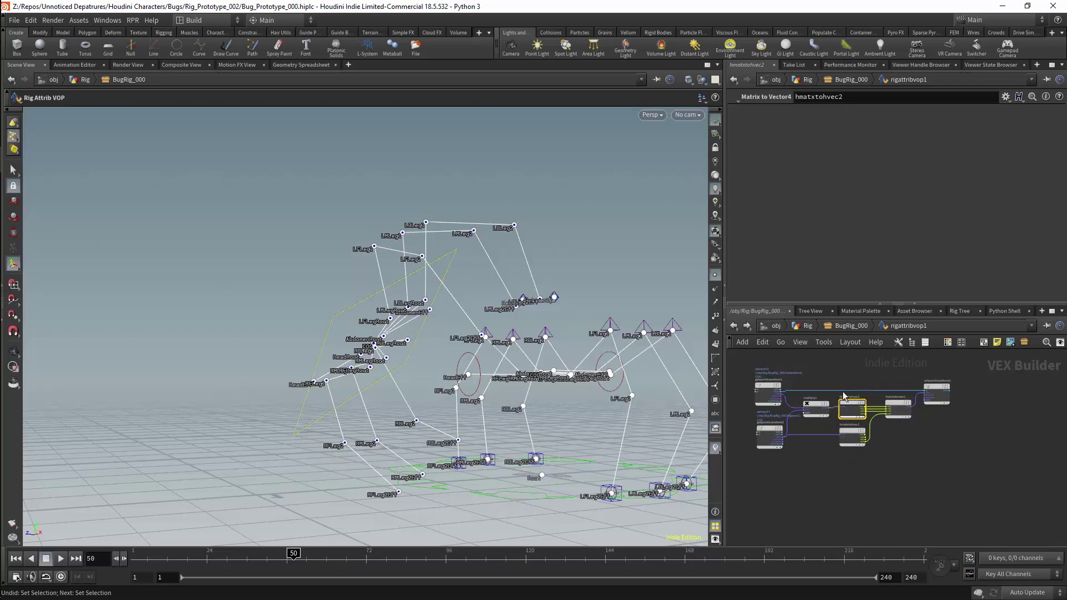
Return to BugRig_000, rotate the COG control in rigpose1 to about 1.3, 4.7, 14.8 degrees, and select rigattribvop1.
left_click(851, 328)
left_click(890, 438)
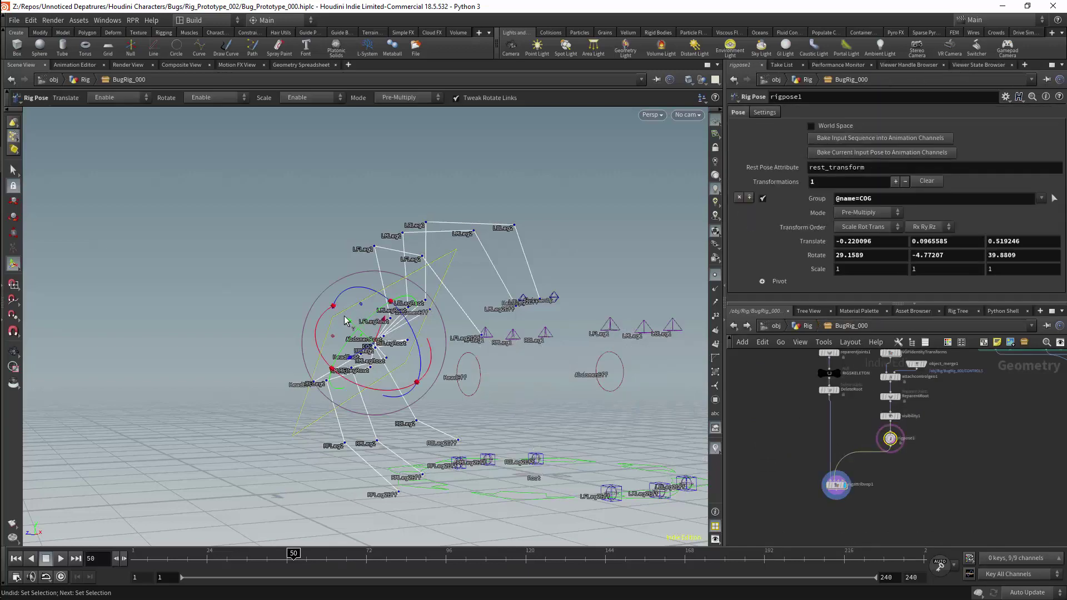
left_click_drag(391, 293, 341, 340)
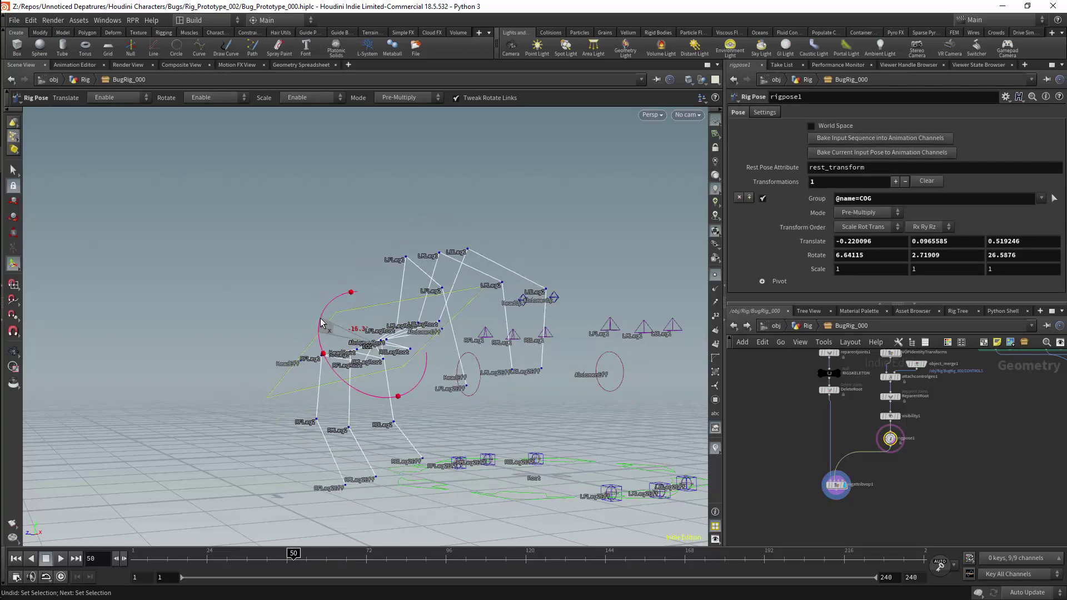
left_click_drag(367, 278, 427, 320, "alt")
left_click_drag(444, 272, 468, 303, "alt")
key("Return")
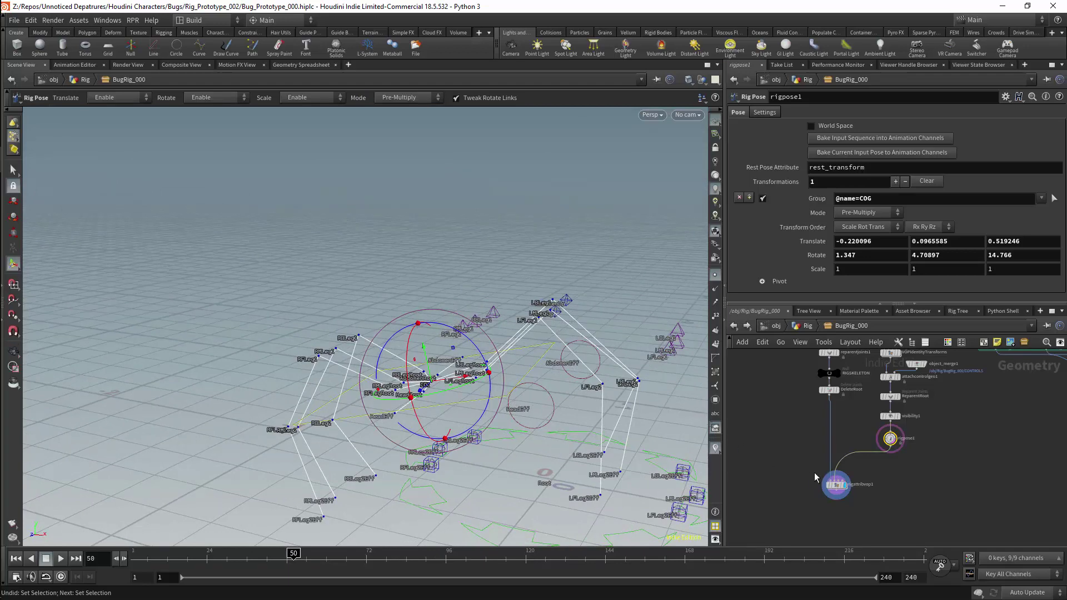
left_click(835, 485)
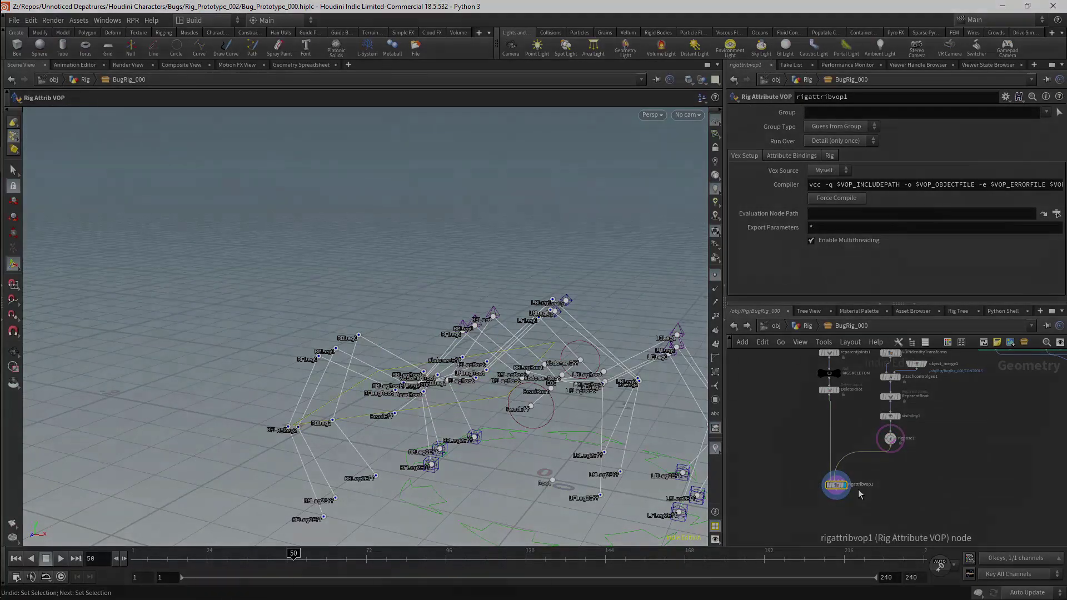